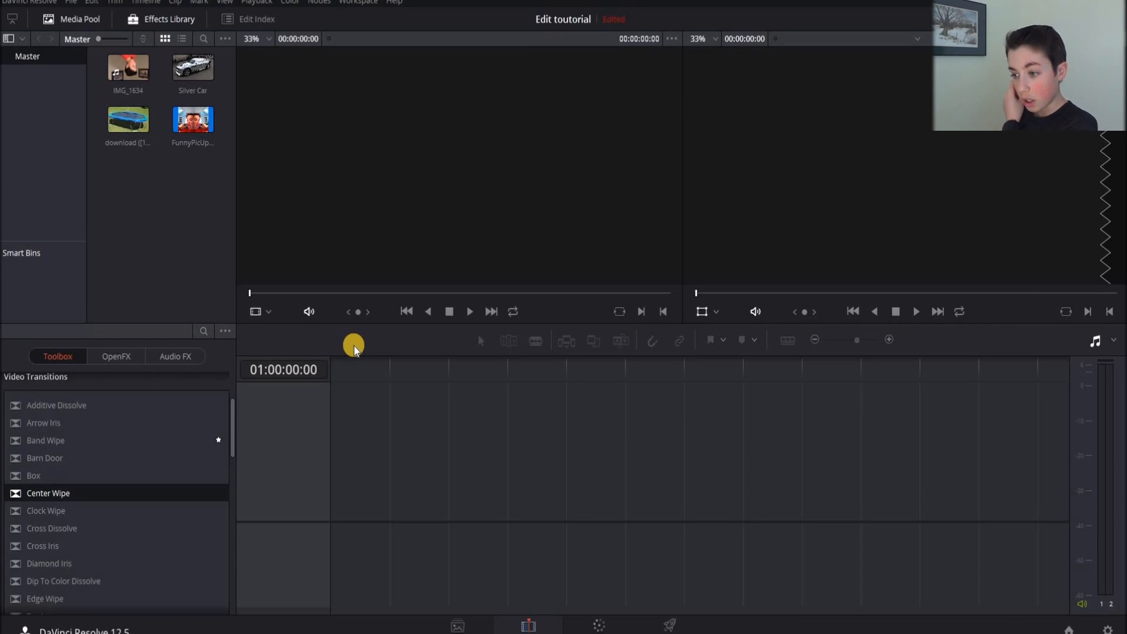
Load IMG_1634 in the source viewer, play its opening, and mark the in point at 00:00:05:28.
{"action": "left_click", "coordinate": [126, 75]}
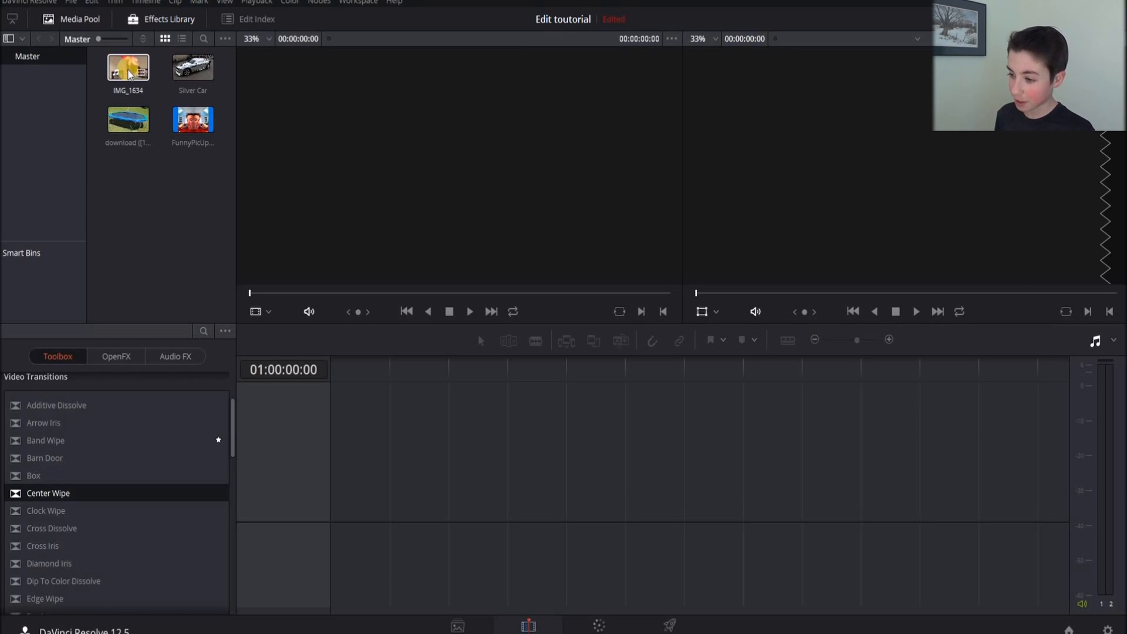
{"action": "double_click", "coordinate": [128, 73]}
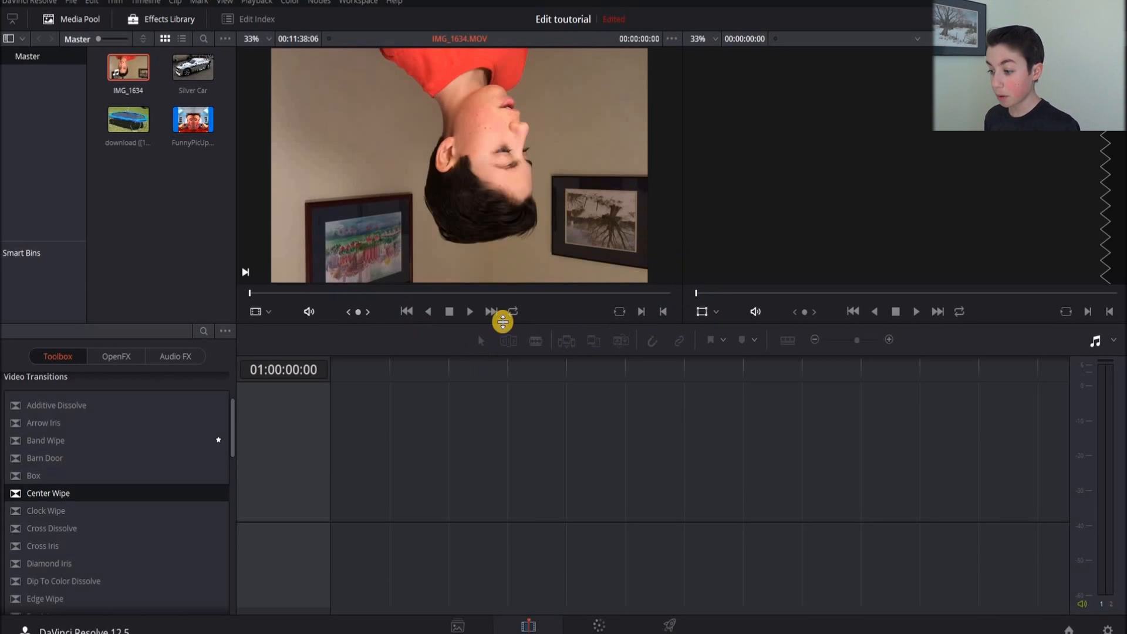
{"action": "left_click", "coordinate": [470, 313]}
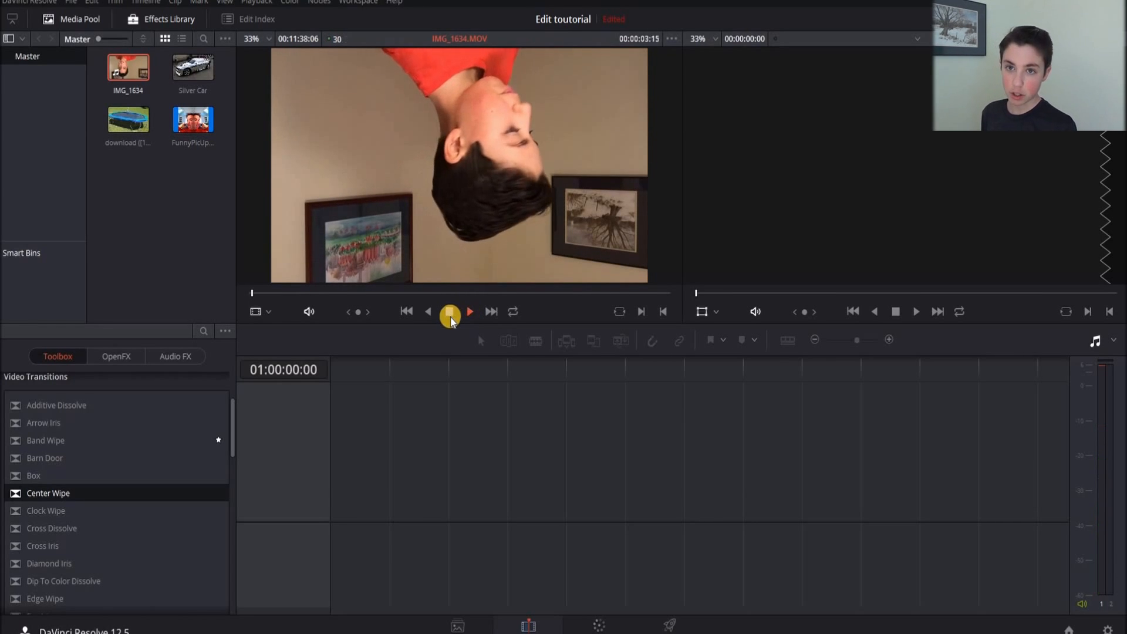
{"action": "left_click", "coordinate": [451, 312]}
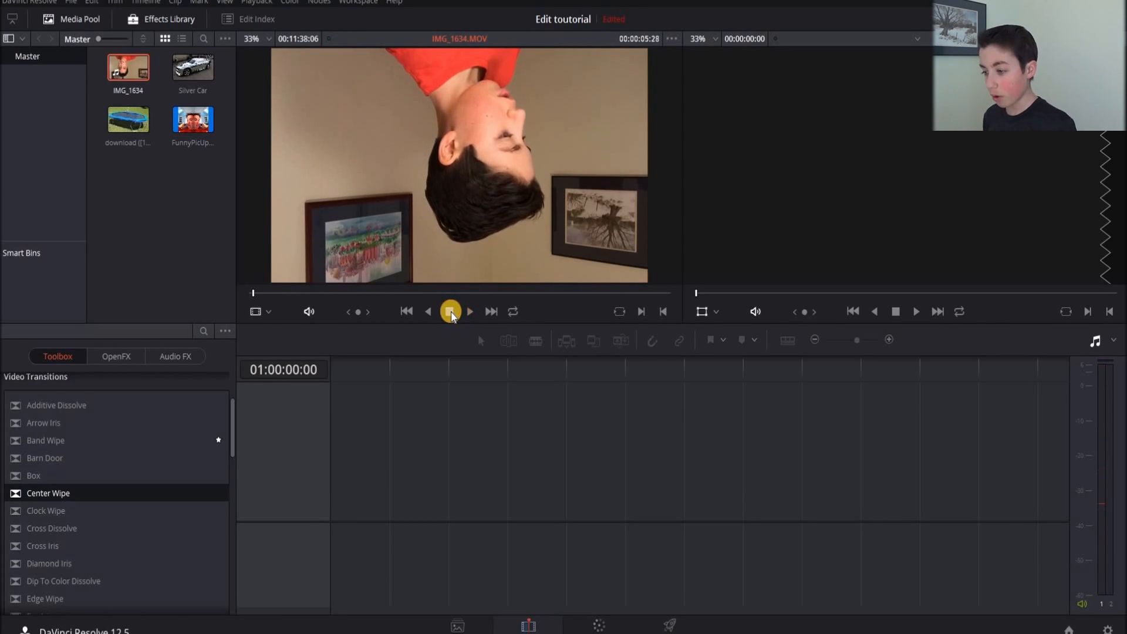
{"action": "right_click", "coordinate": [253, 296]}
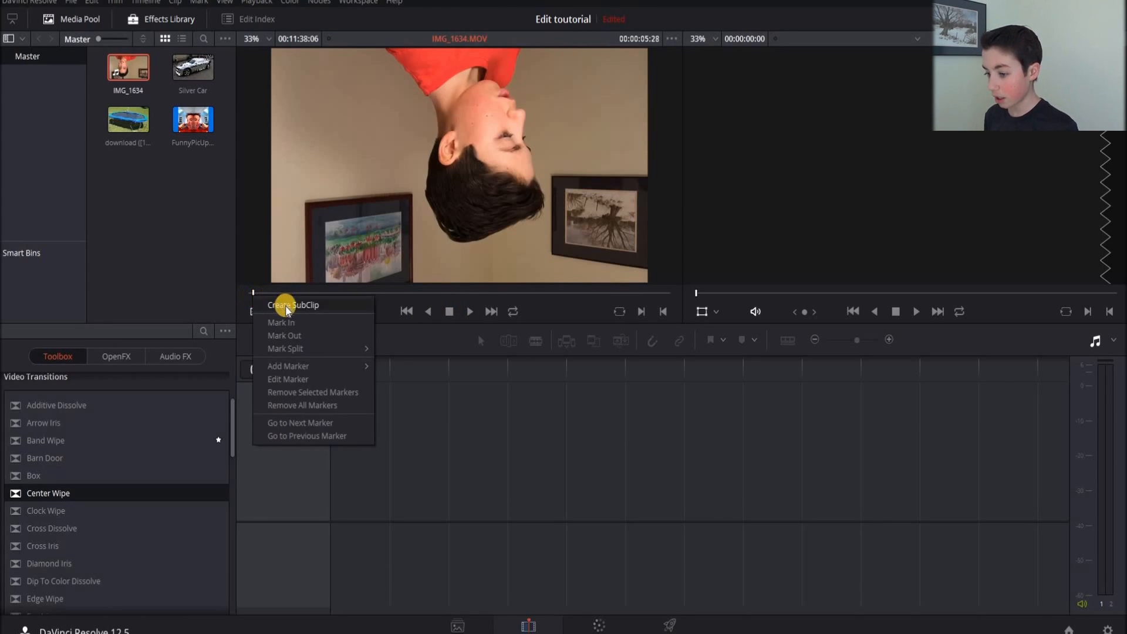
{"action": "left_click", "coordinate": [288, 321]}
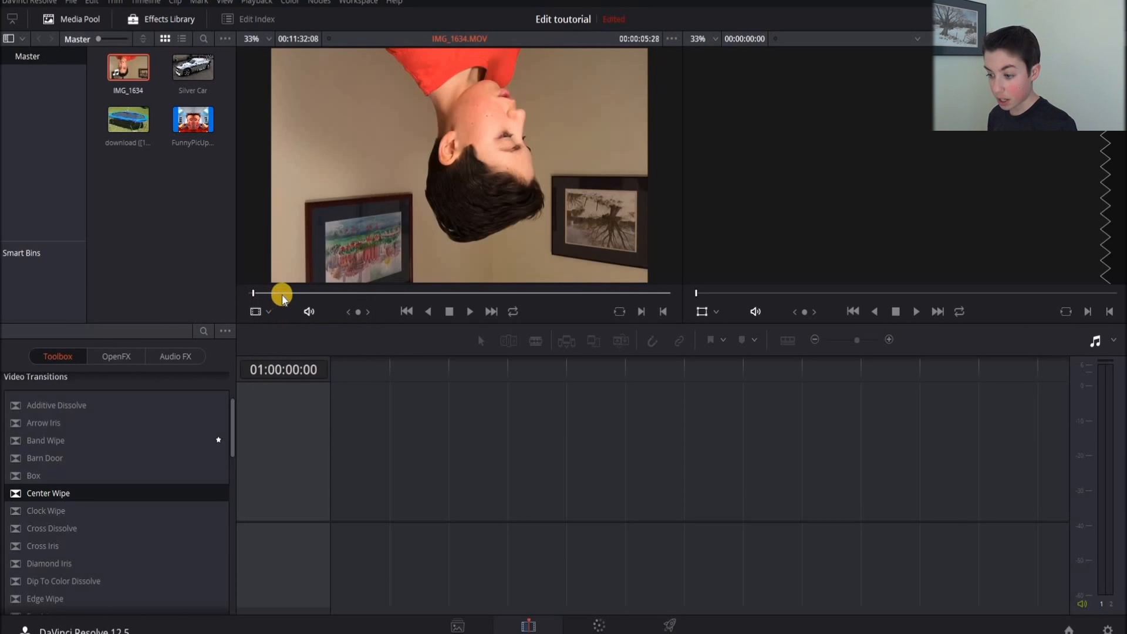
Mark the out point of IMG_1634 at 00:06:17:08 and place the trimmed clip at the start of a new timeline.
{"action": "left_click", "coordinate": [476, 294]}
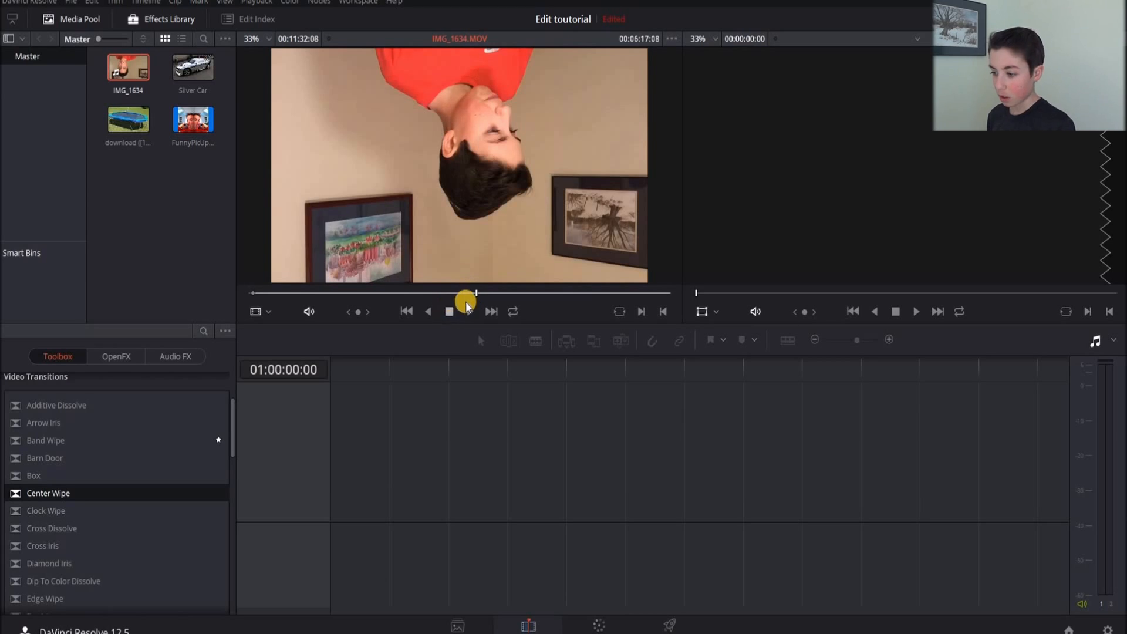
{"action": "right_click", "coordinate": [477, 295]}
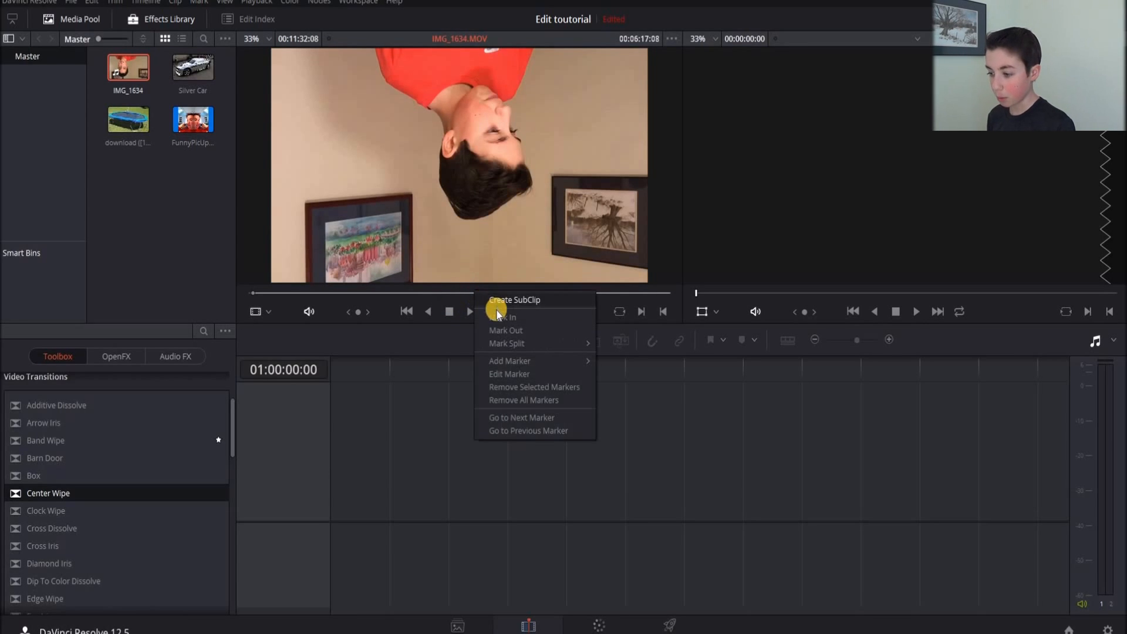
{"action": "left_click", "coordinate": [501, 330]}
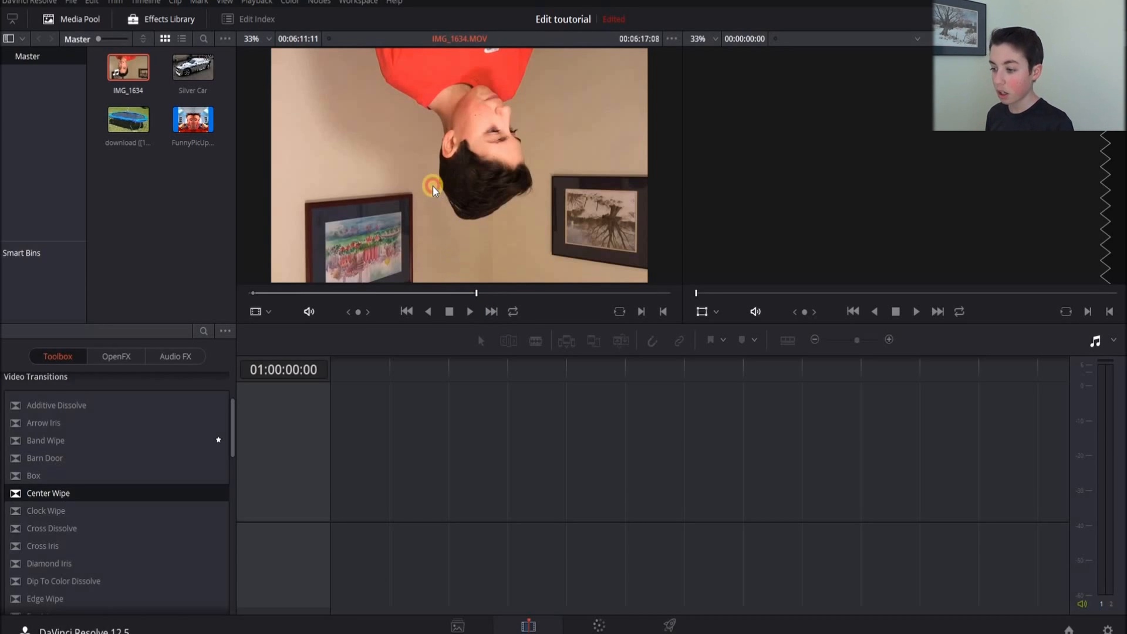
{"action": "left_click_drag", "start_coordinate": [433, 188], "coordinate": [336, 478]}
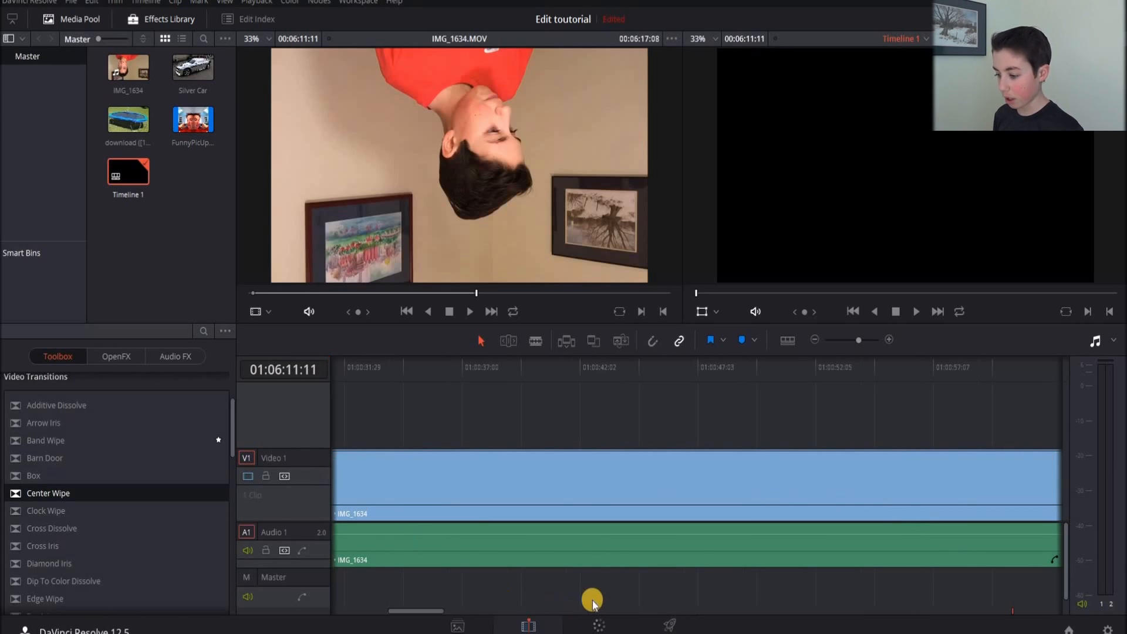
Play the last few seconds of the IMG_1634 clip on the timeline to check where it ends.
{"action": "left_click_drag", "start_coordinate": [407, 613], "coordinate": [406, 613]}
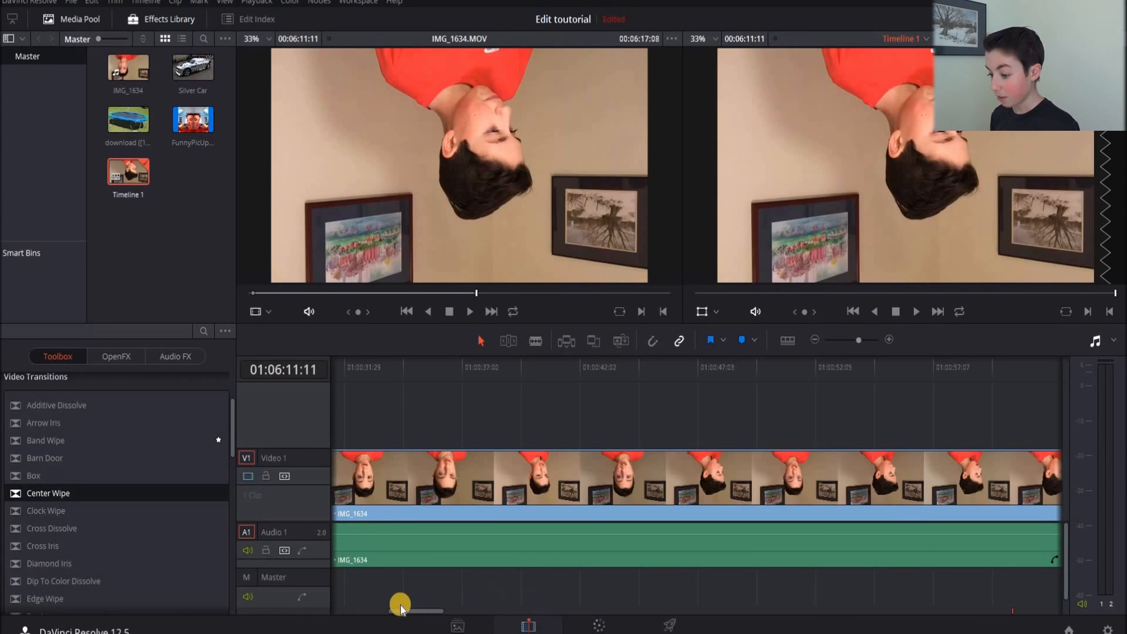
{"action": "left_click_drag", "start_coordinate": [420, 612], "coordinate": [1053, 605]}
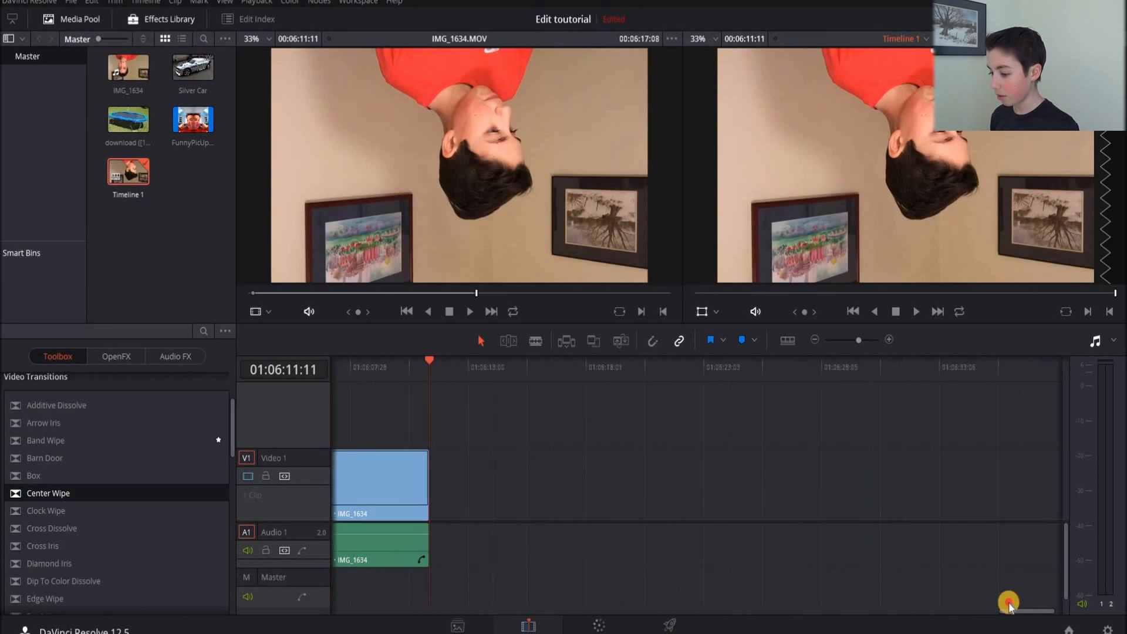
{"action": "left_click", "coordinate": [748, 369]}
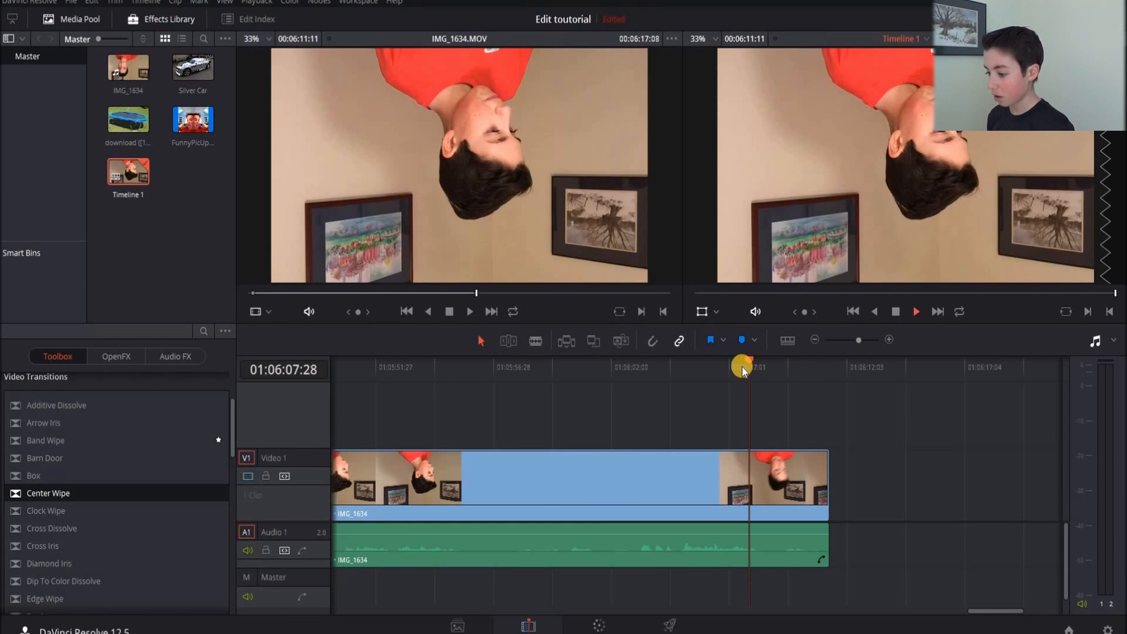
{"action": "left_click", "coordinate": [907, 314]}
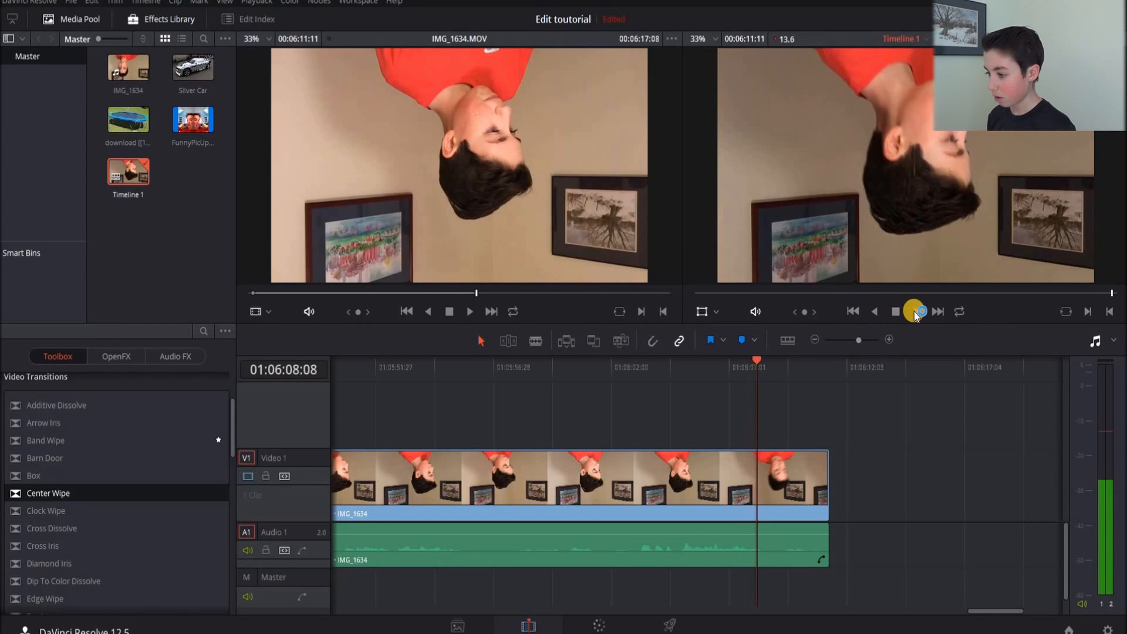
{"action": "key", "text": "space"}
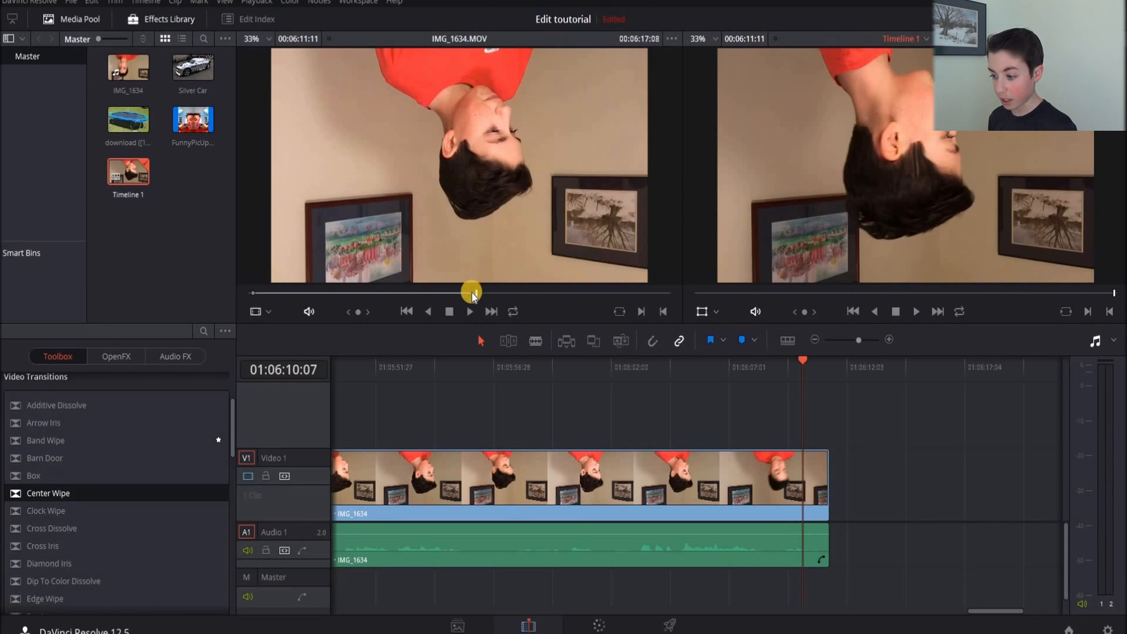
Play the source clip just before its out point for comparison, and return the timeline view to its beginning.
{"action": "left_click", "coordinate": [473, 292]}
{"action": "key", "text": "space"}
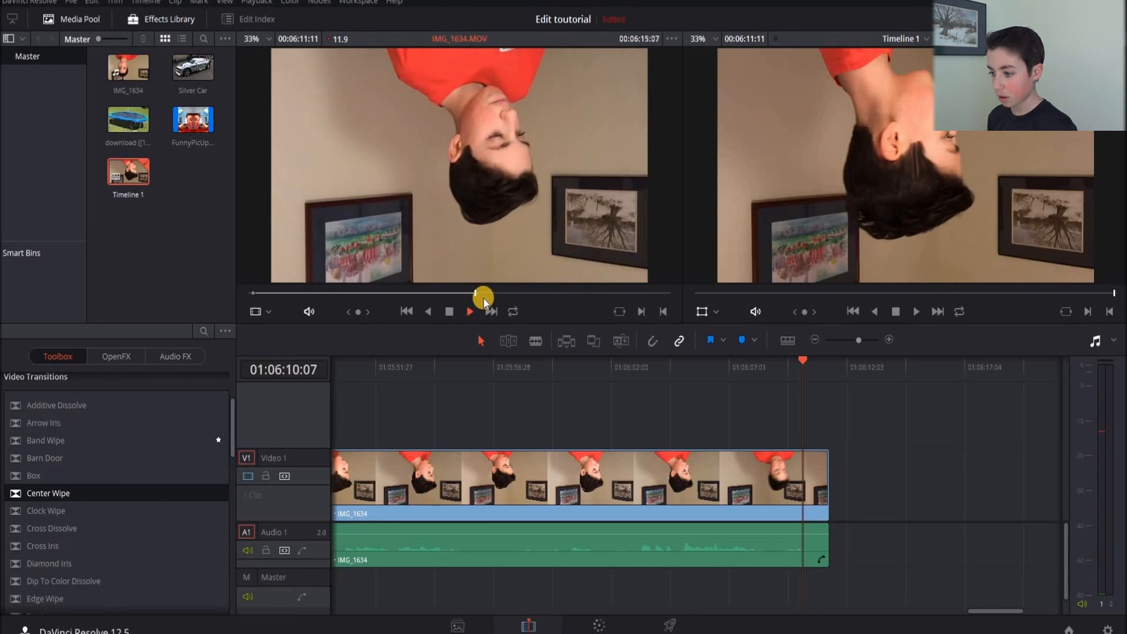
{"action": "key", "text": "space"}
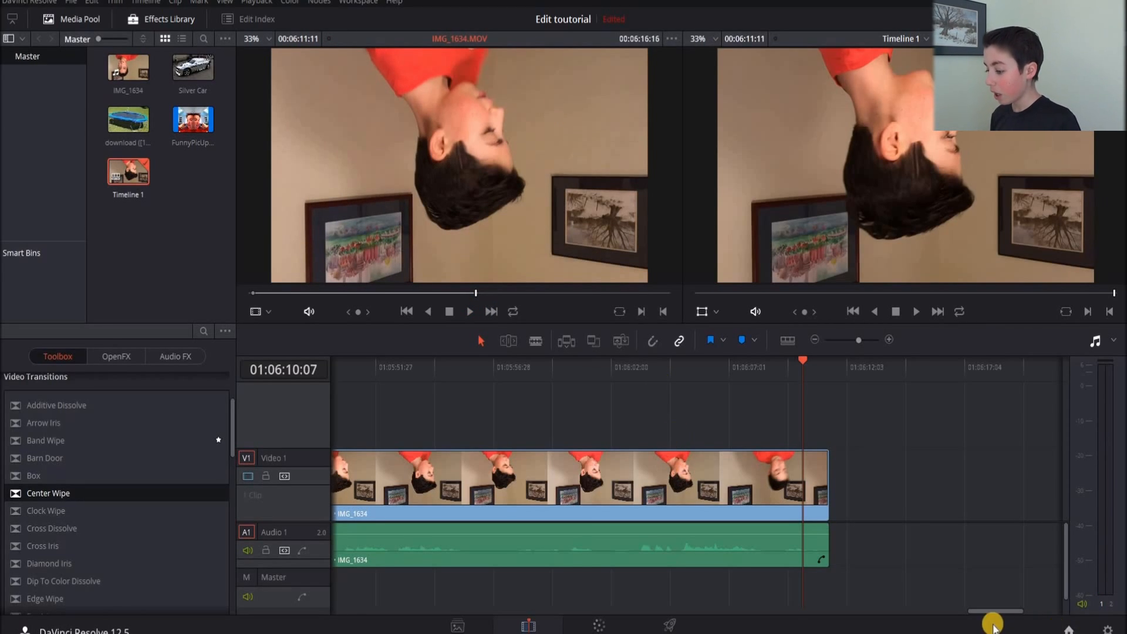
{"action": "left_click_drag", "start_coordinate": [997, 612], "coordinate": [821, 610]}
{"action": "left_click_drag", "start_coordinate": [435, 620], "coordinate": [273, 616]}
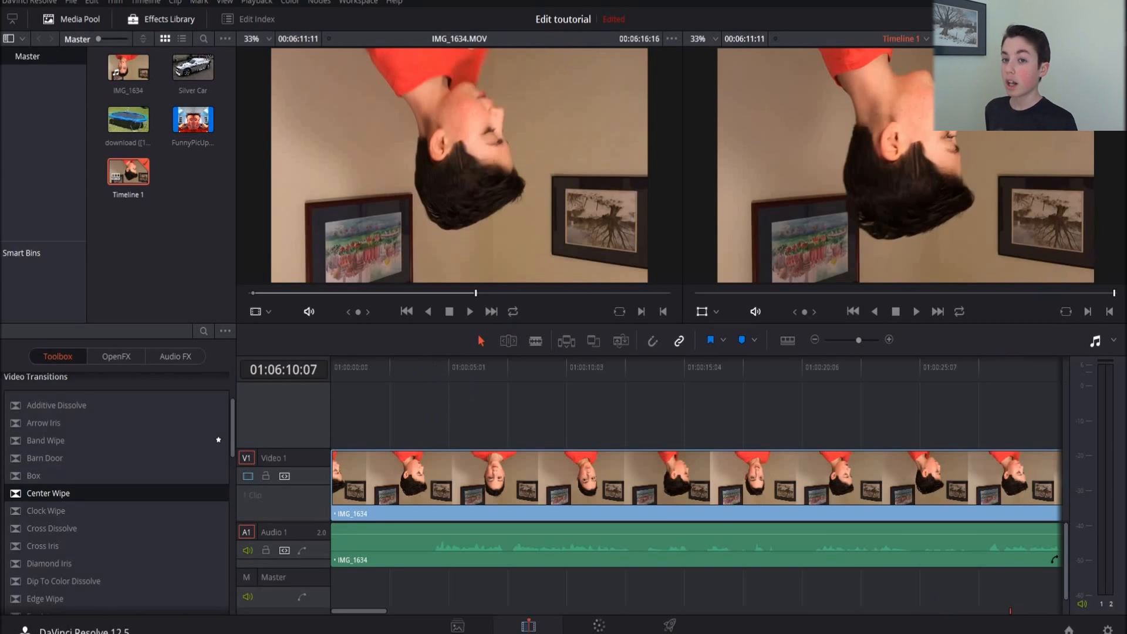
Select the IMG_1634 clip on the timeline and show its properties in the Inspector.
{"action": "mouse_move", "coordinate": [913, 631]}
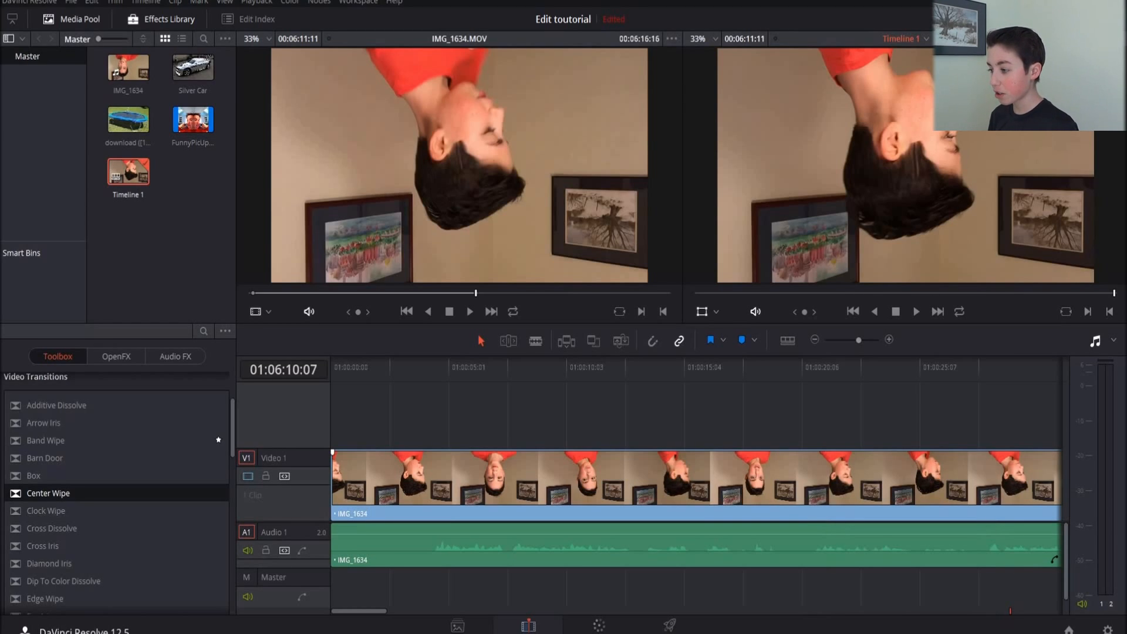
{"action": "left_click", "coordinate": [1103, 19]}
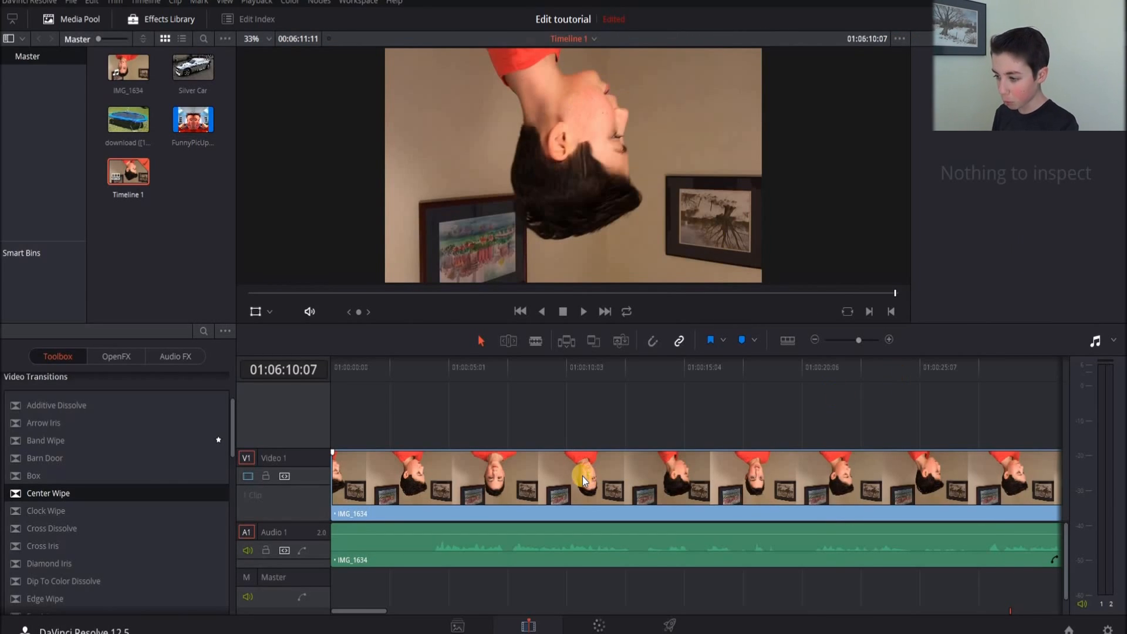
{"action": "left_click", "coordinate": [452, 489]}
{"action": "double_click", "coordinate": [572, 259]}
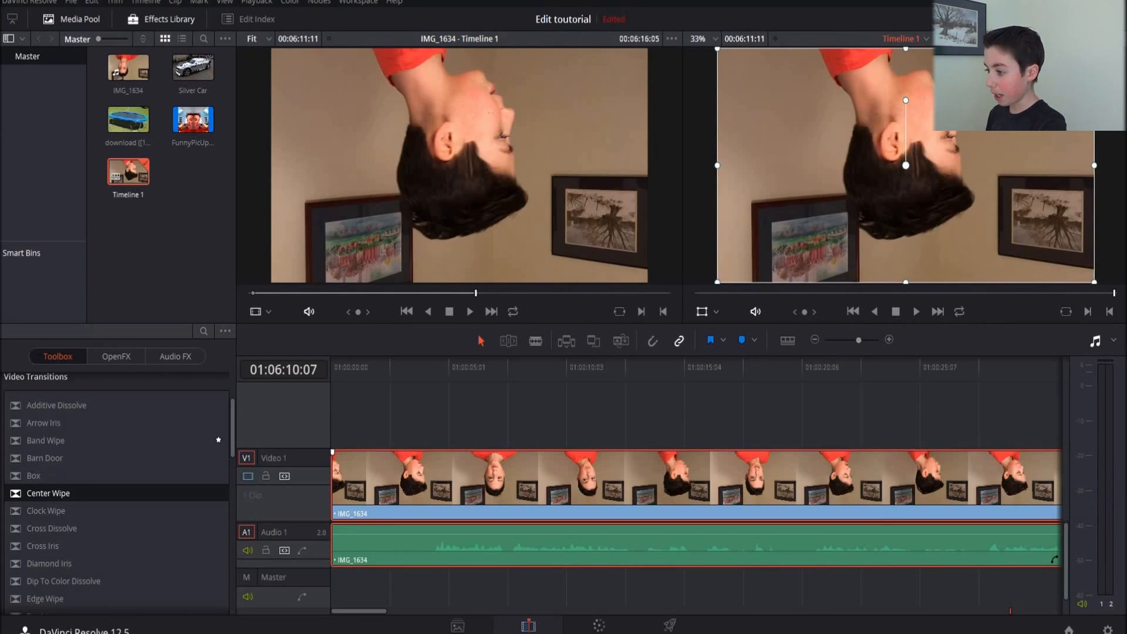
{"action": "left_click", "coordinate": [1103, 19]}
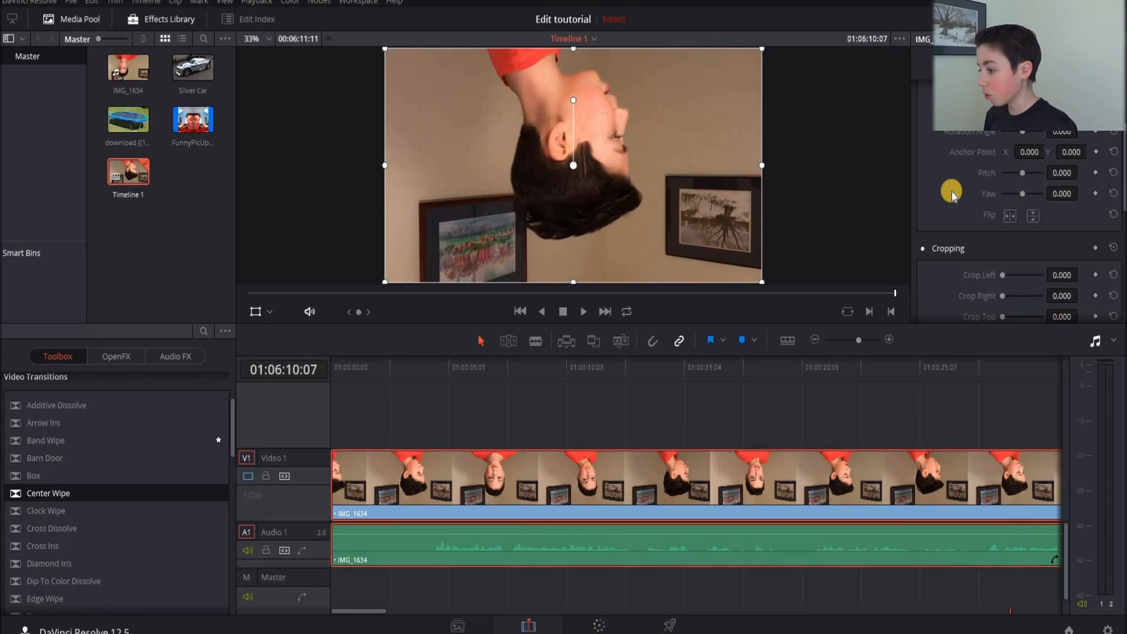
Try adjusting the clip's pitch and rotating its picture with the on-screen transform handle, restoring both to 0.
{"action": "scroll", "coordinate": [1042, 153], "scroll_direction": "up", "scroll_amount": 2}
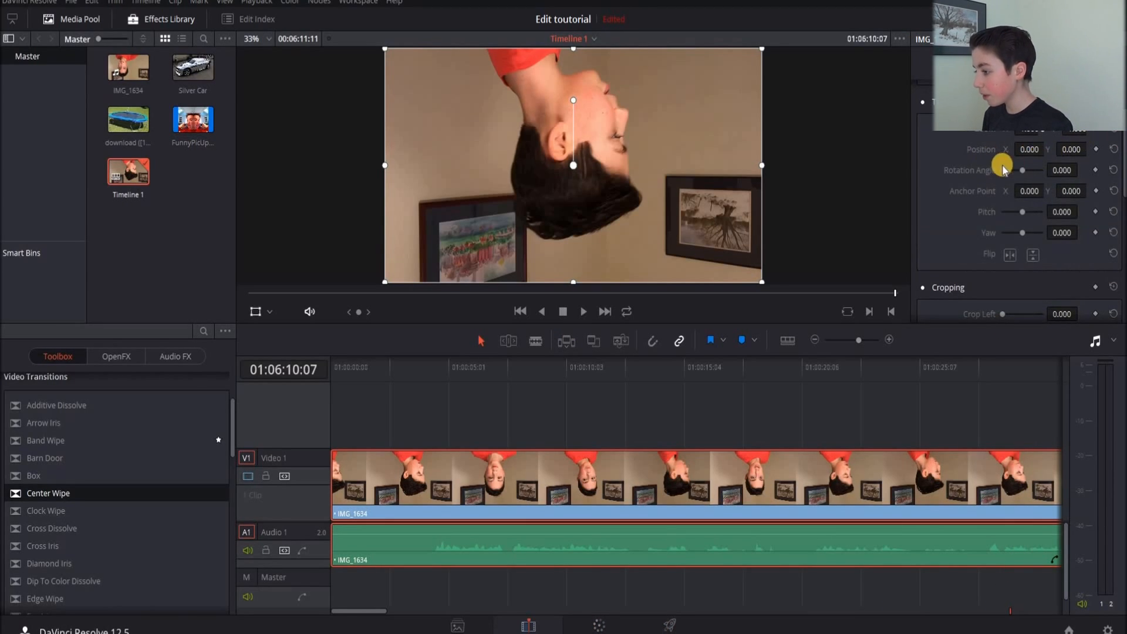
{"action": "scroll", "coordinate": [1000, 173], "scroll_direction": "down", "scroll_amount": 2}
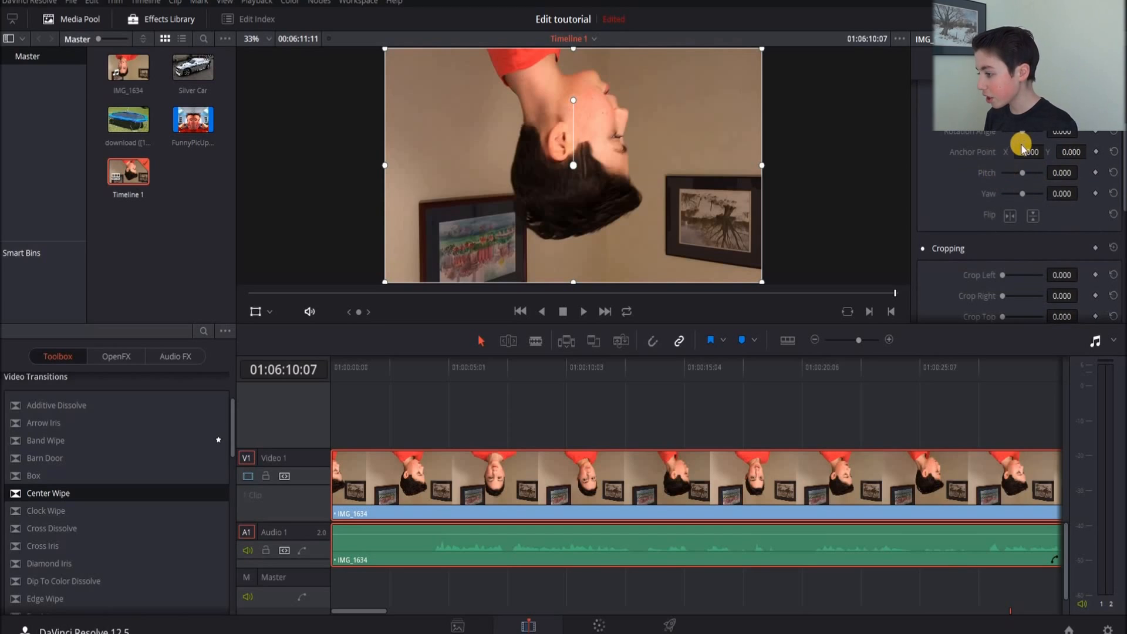
{"action": "scroll", "coordinate": [1027, 147], "scroll_direction": "down", "scroll_amount": 2}
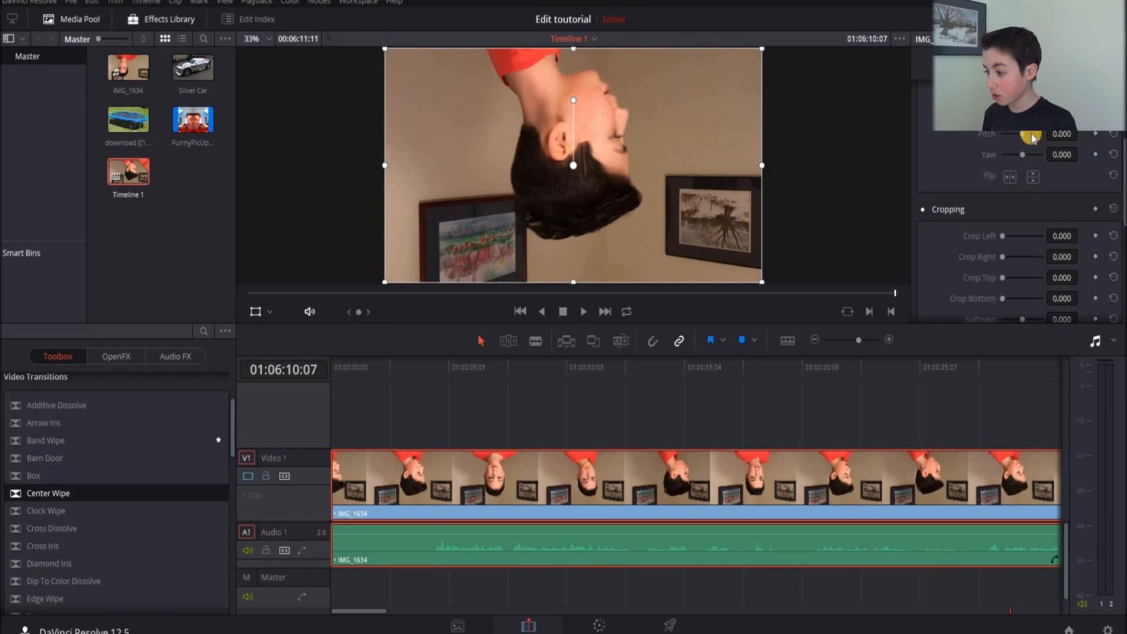
{"action": "left_click_drag", "start_coordinate": [1029, 137], "coordinate": [1025, 141]}
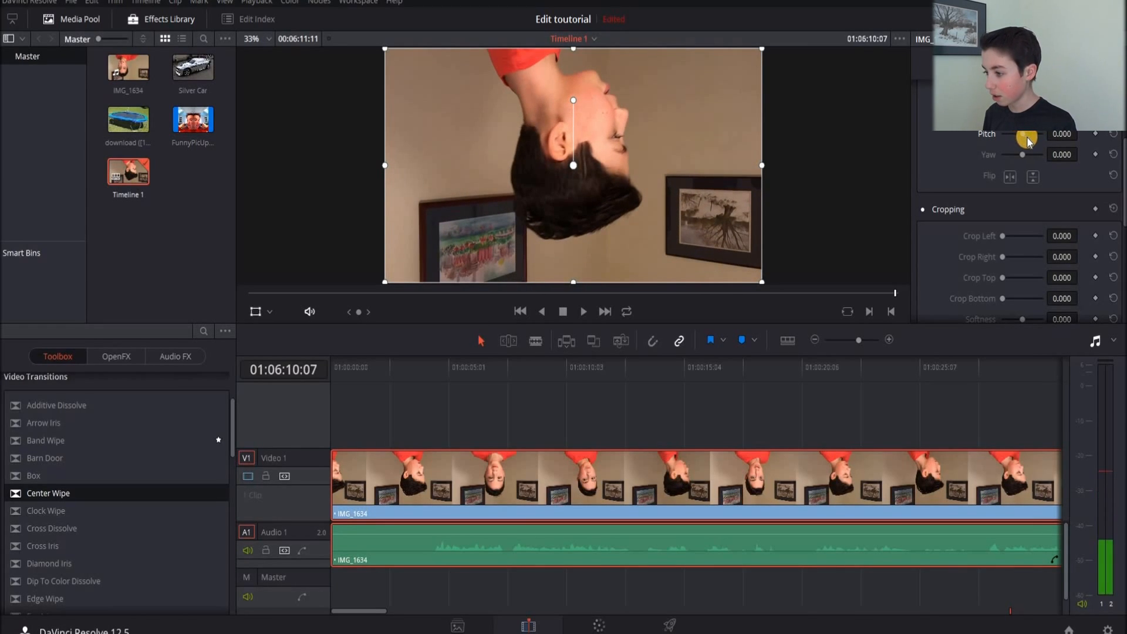
{"action": "mouse_move", "coordinate": [573, 100]}
{"action": "left_mouse_down"}
{"action": "mouse_move", "coordinate": [606, 110]}
{"action": "mouse_move", "coordinate": [586, 229]}
{"action": "mouse_move", "coordinate": [551, 227]}
{"action": "mouse_move", "coordinate": [626, 136]}
{"action": "mouse_move", "coordinate": [577, 223]}
{"action": "mouse_move", "coordinate": [526, 205]}
{"action": "mouse_move", "coordinate": [511, 171]}
{"action": "mouse_move", "coordinate": [538, 115]}
{"action": "mouse_move", "coordinate": [584, 101]}
{"action": "mouse_move", "coordinate": [573, 100]}
{"action": "left_mouse_up"}
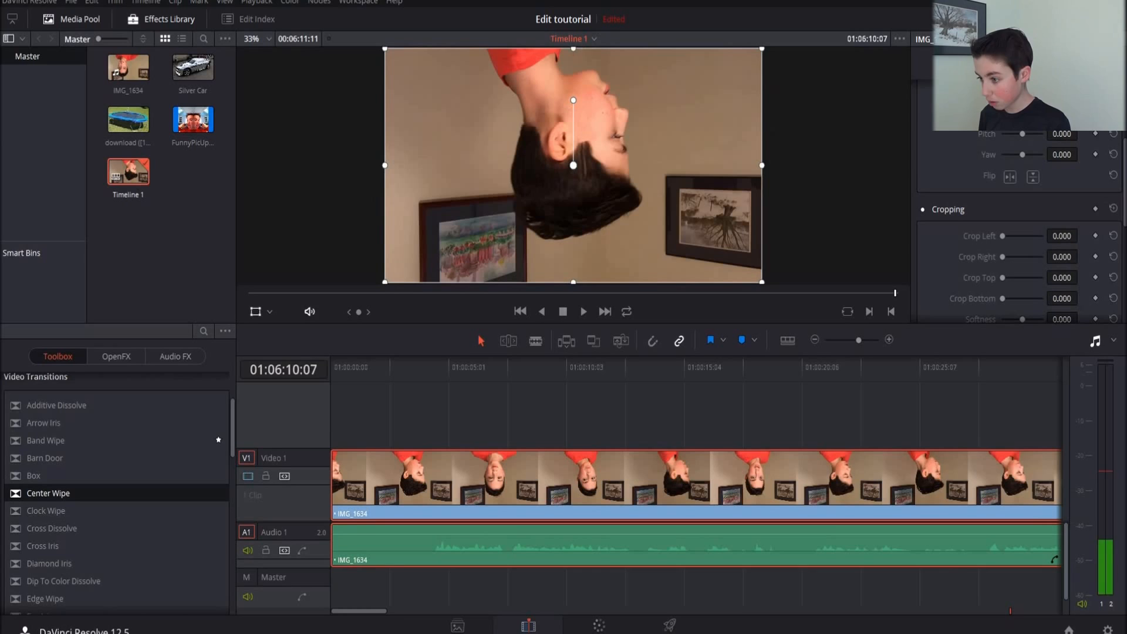
Flip the IMG_1634 clip both horizontally and vertically so its upside-down picture stands upright.
{"action": "left_click", "coordinate": [1010, 177]}
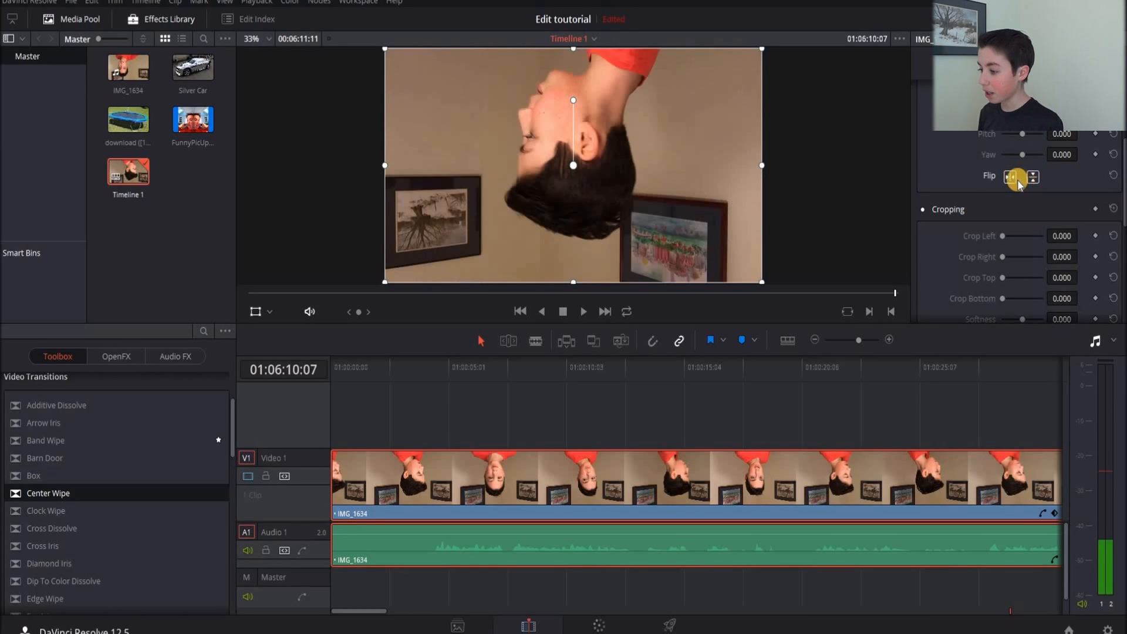
{"action": "left_click", "coordinate": [1033, 176]}
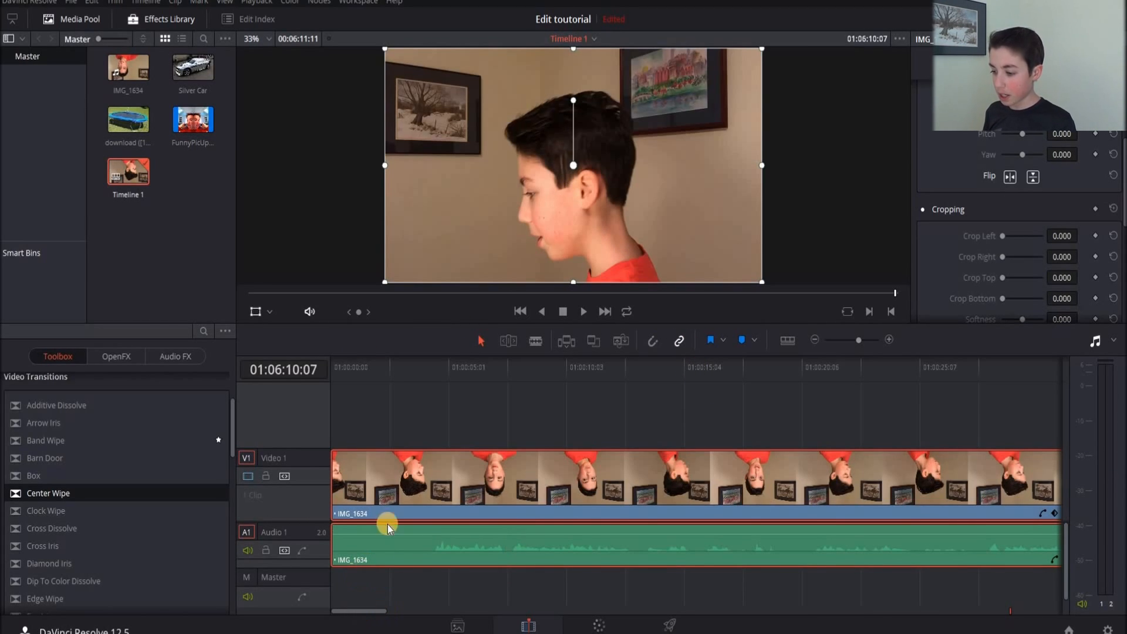
{"action": "left_click", "coordinate": [1034, 178]}
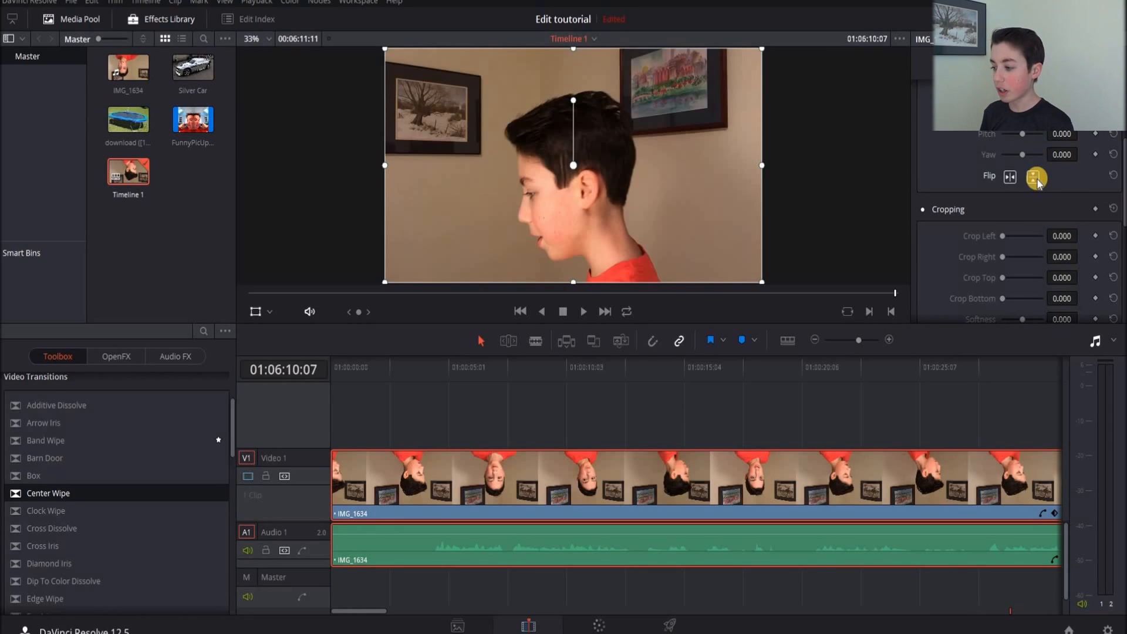
Try a left crop on the clip, return it to 0, and set the cropping softness to 100.
{"action": "scroll", "coordinate": [1034, 180], "scroll_direction": "down", "scroll_amount": 1}
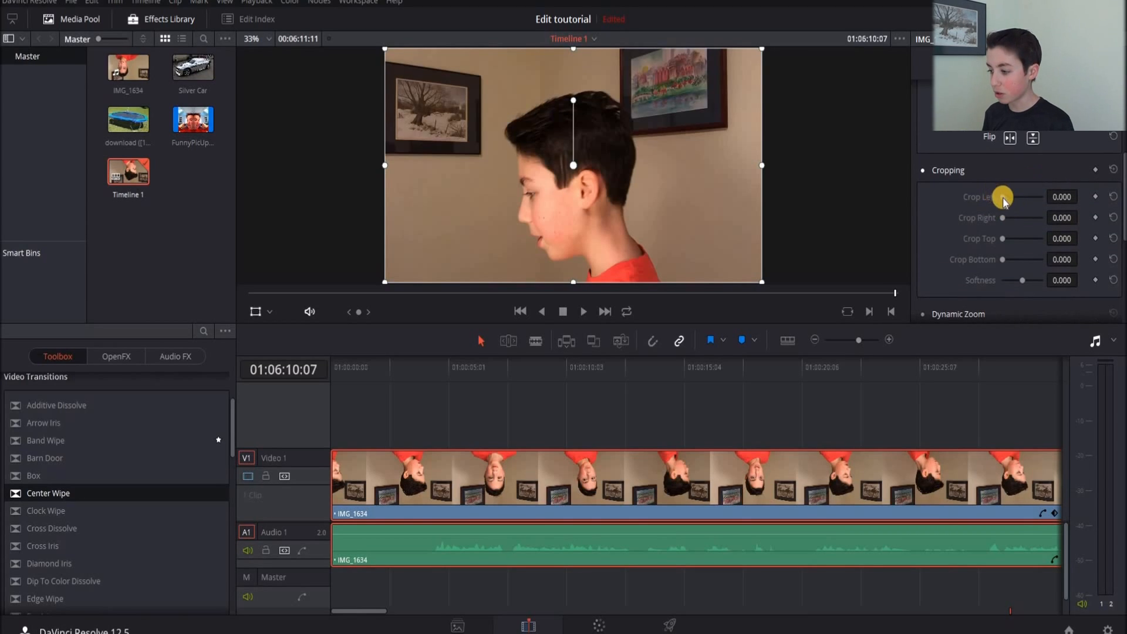
{"action": "left_click_drag", "start_coordinate": [1021, 198], "coordinate": [829, 200]}
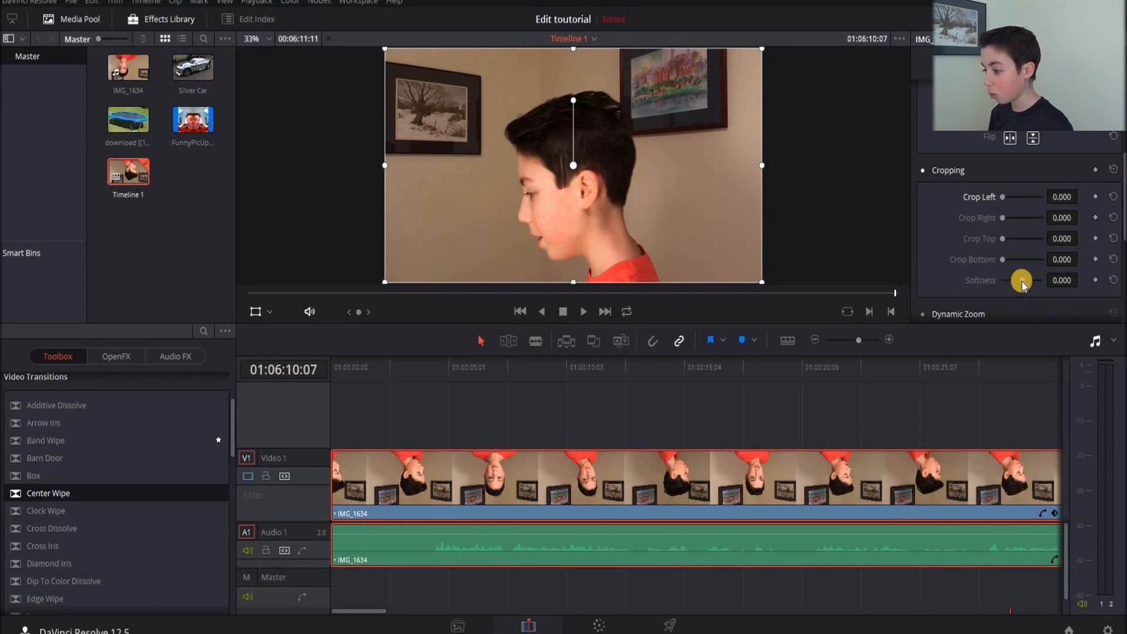
{"action": "left_click_drag", "start_coordinate": [1025, 284], "coordinate": [1088, 271]}
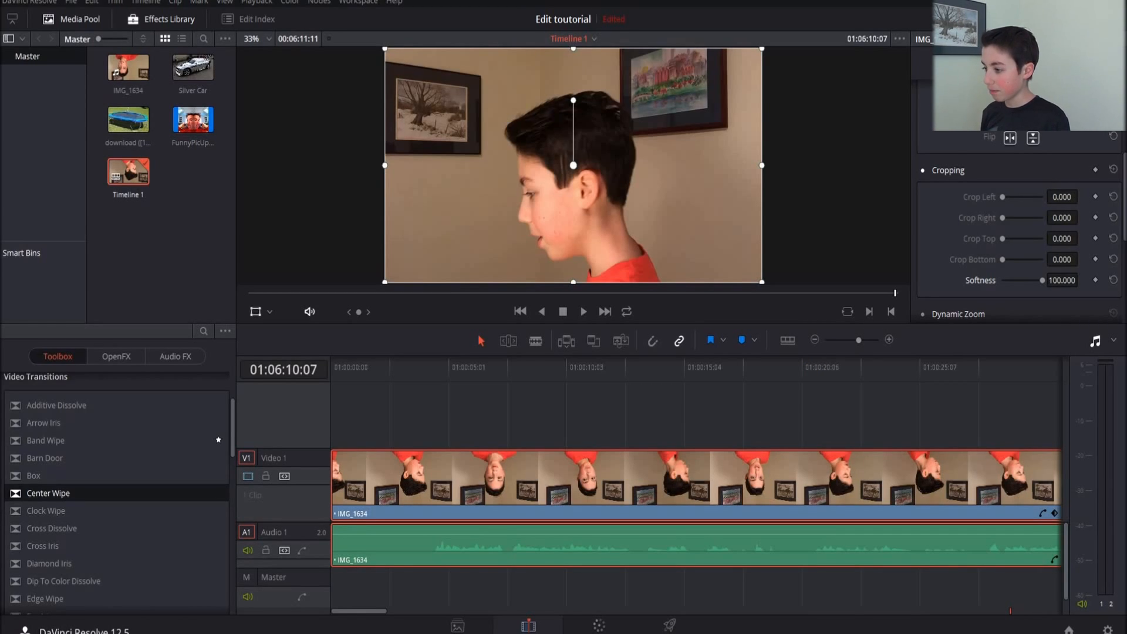
View the IMG_1634 clip's metadata, and return to its Inspector properties.
{"action": "left_click", "coordinate": [1070, 19]}
{"action": "left_click", "coordinate": [981, 19]}
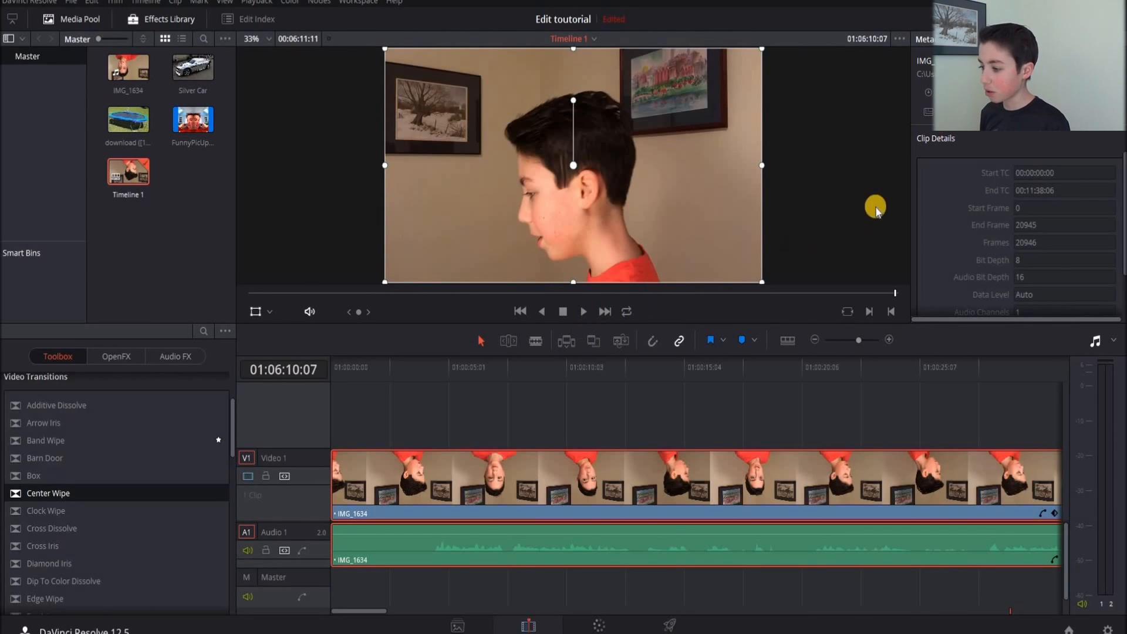
{"action": "left_click", "coordinate": [1070, 19]}
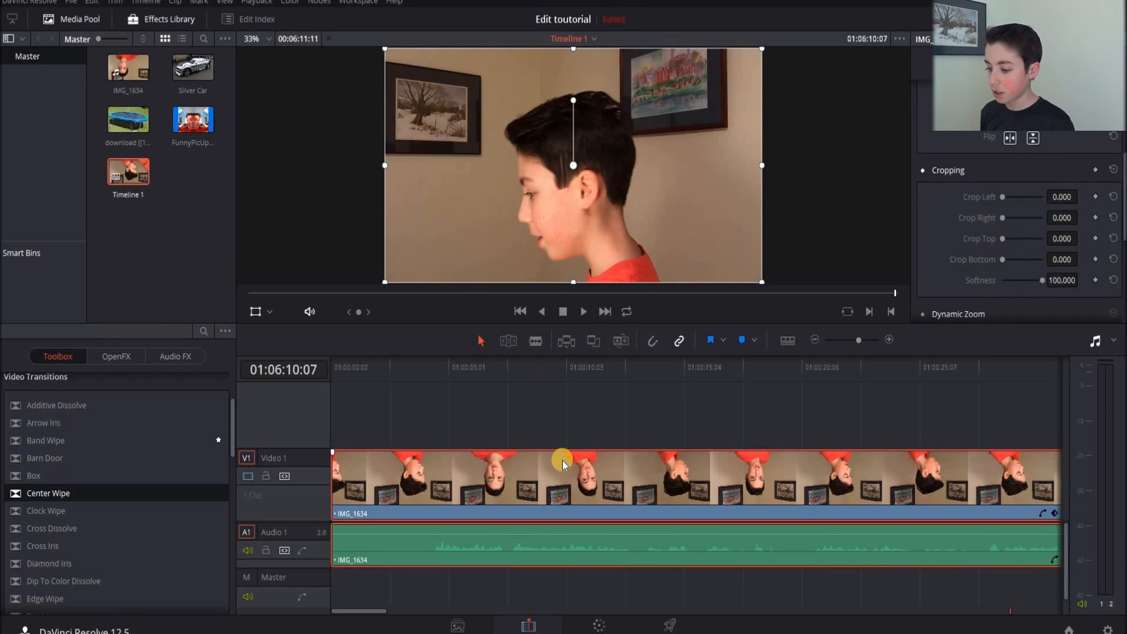
Trim a short piece off the start of the IMG_1634 timeline clip in trim edit mode, and play across its new start.
{"action": "left_click", "coordinate": [510, 342]}
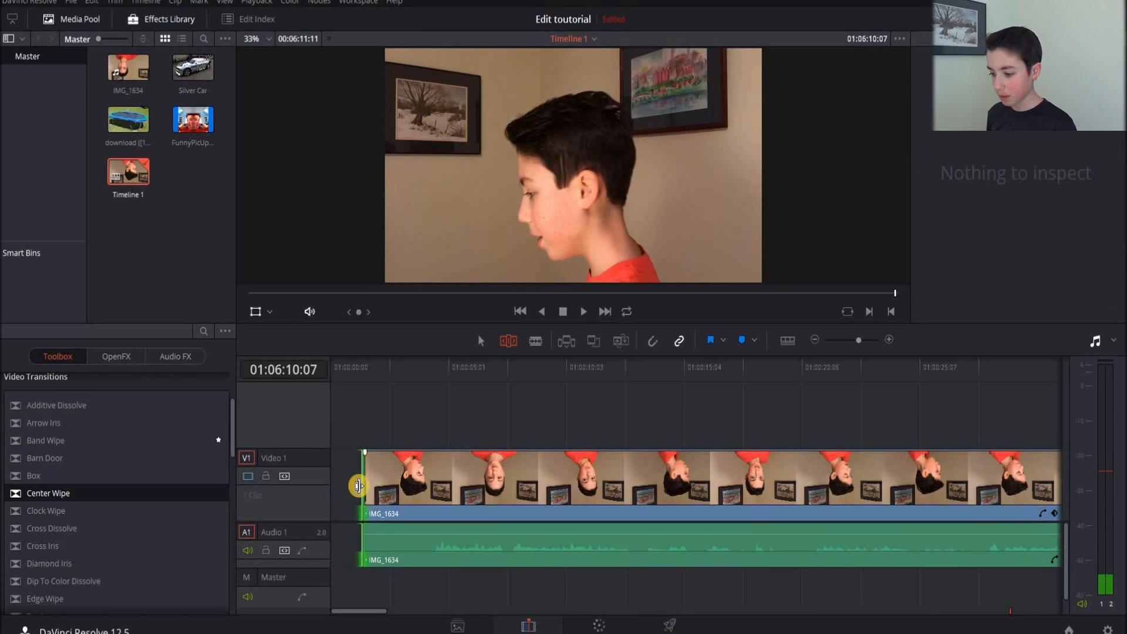
{"action": "left_click", "coordinate": [339, 370]}
{"action": "key", "text": "space"}
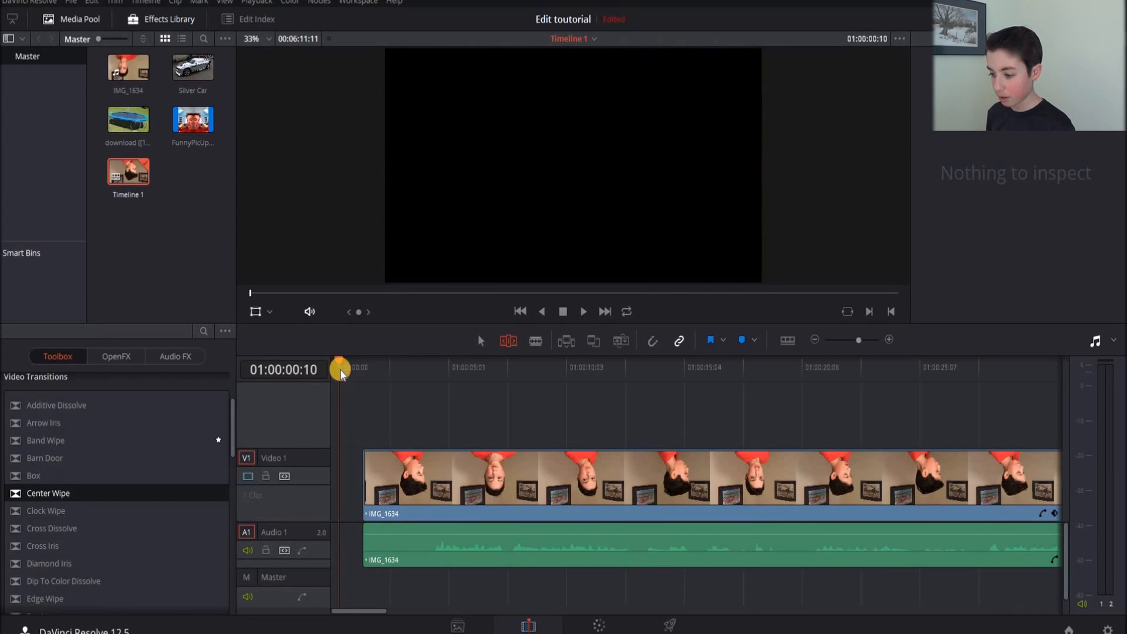
{"action": "key", "text": "space"}
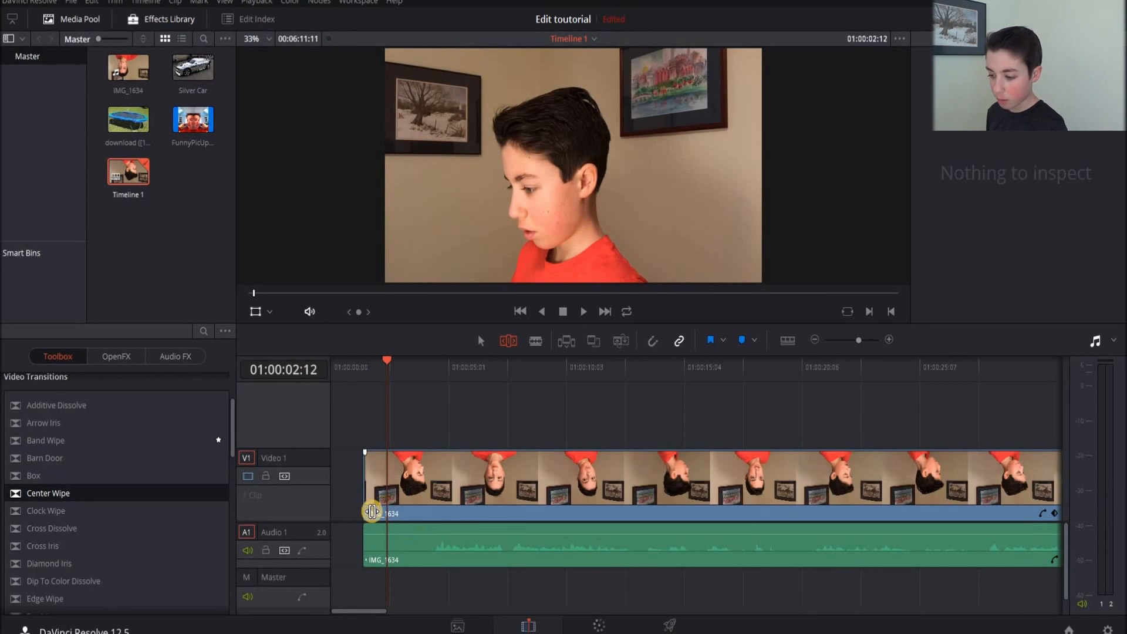
Trim the clip's start further to shortly before the 5-second mark, and move the clip back to the beginning of the timeline.
{"action": "left_click_drag", "start_coordinate": [367, 512], "coordinate": [435, 514]}
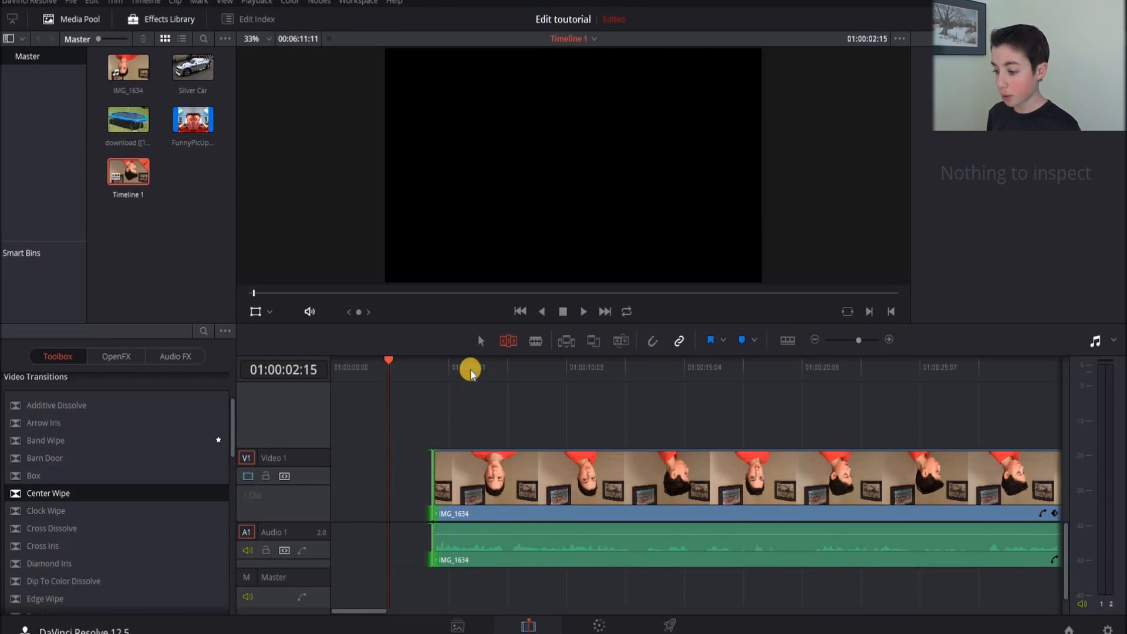
{"action": "key", "text": "space"}
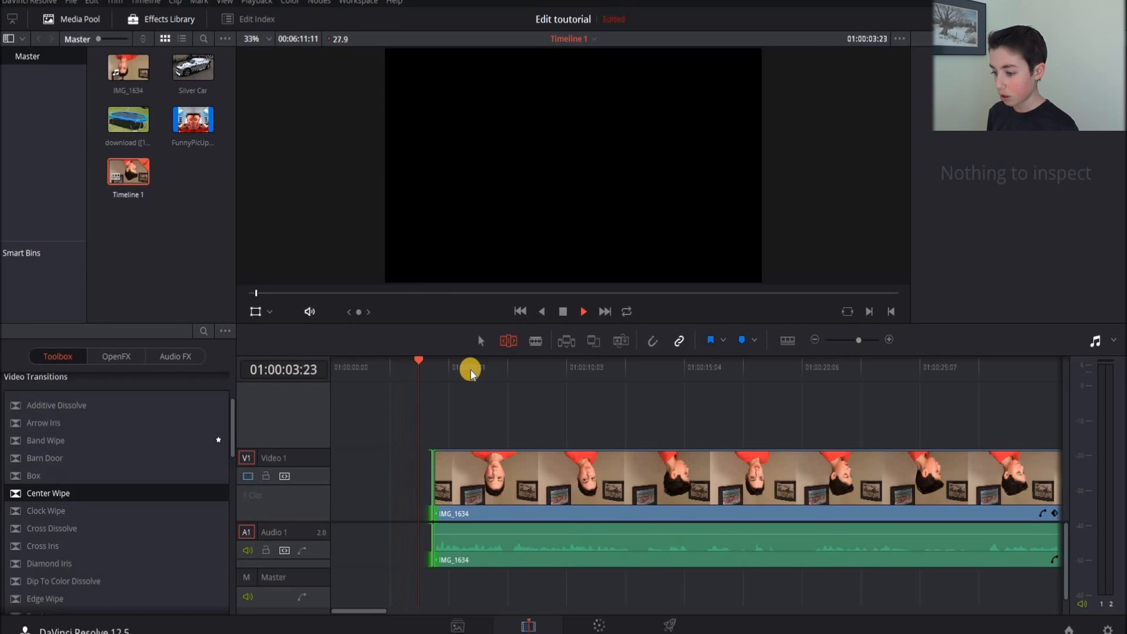
{"action": "key", "text": "space"}
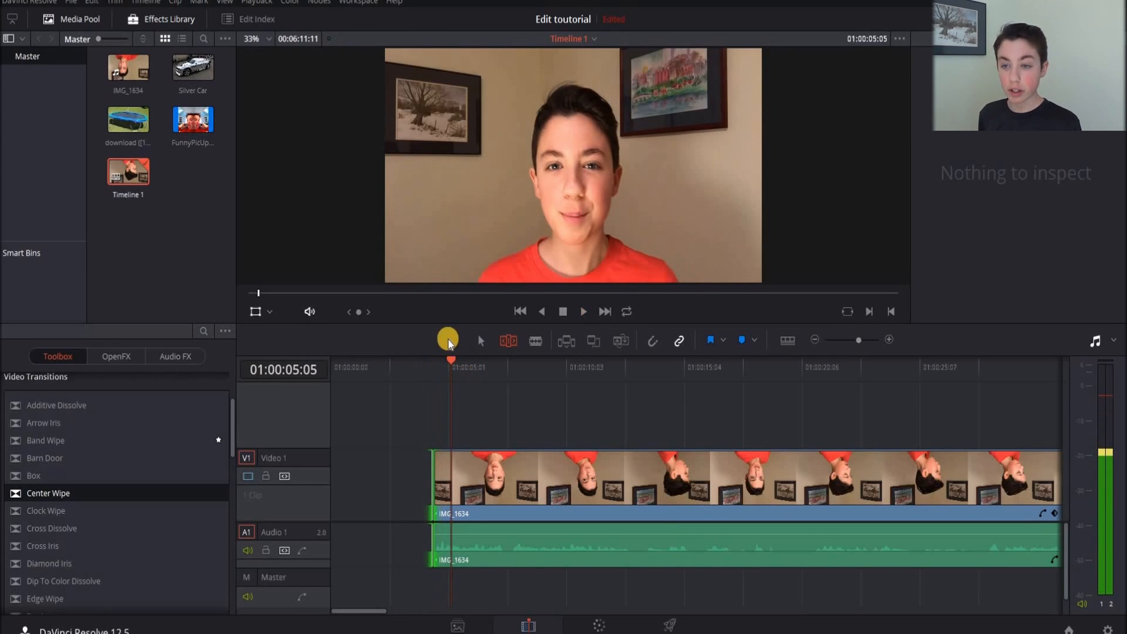
{"action": "left_click", "coordinate": [479, 346]}
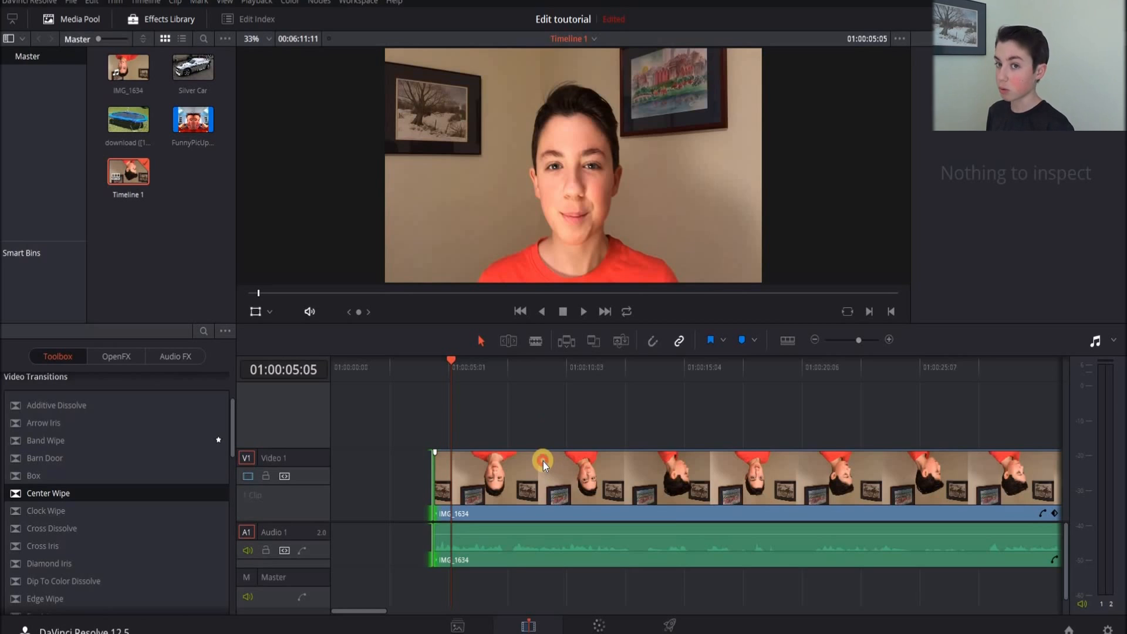
{"action": "left_click_drag", "start_coordinate": [508, 470], "coordinate": [428, 482]}
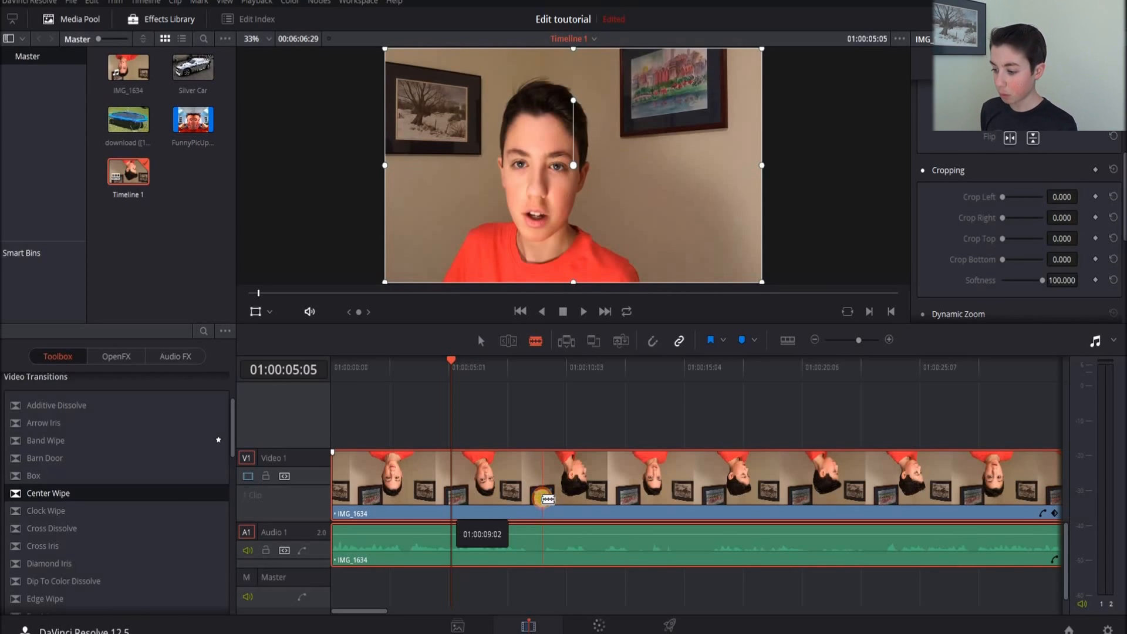
Split the clip at 01:00:09:02 with the blade tool, then make another cut shortly after it and undo that second cut.
{"action": "left_click", "coordinate": [542, 500]}
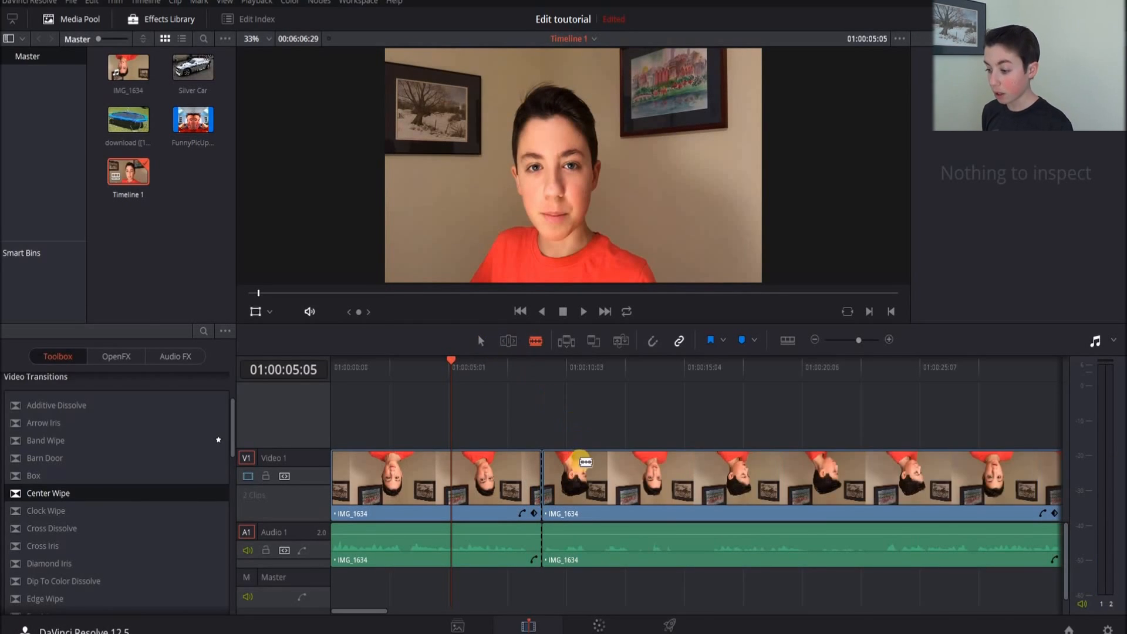
{"action": "left_click", "coordinate": [596, 518]}
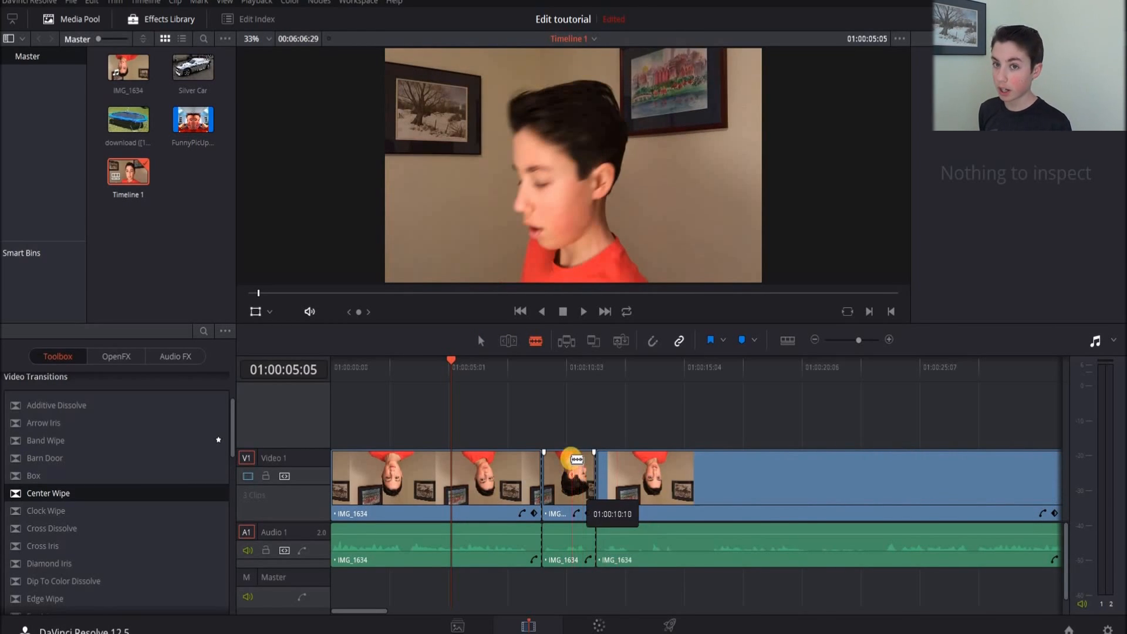
{"action": "key", "text": "ctrl+z"}
Move the second IMG_1634 part away from the first to leave a gap, and trim a little off its start.
{"action": "left_click", "coordinate": [481, 339]}
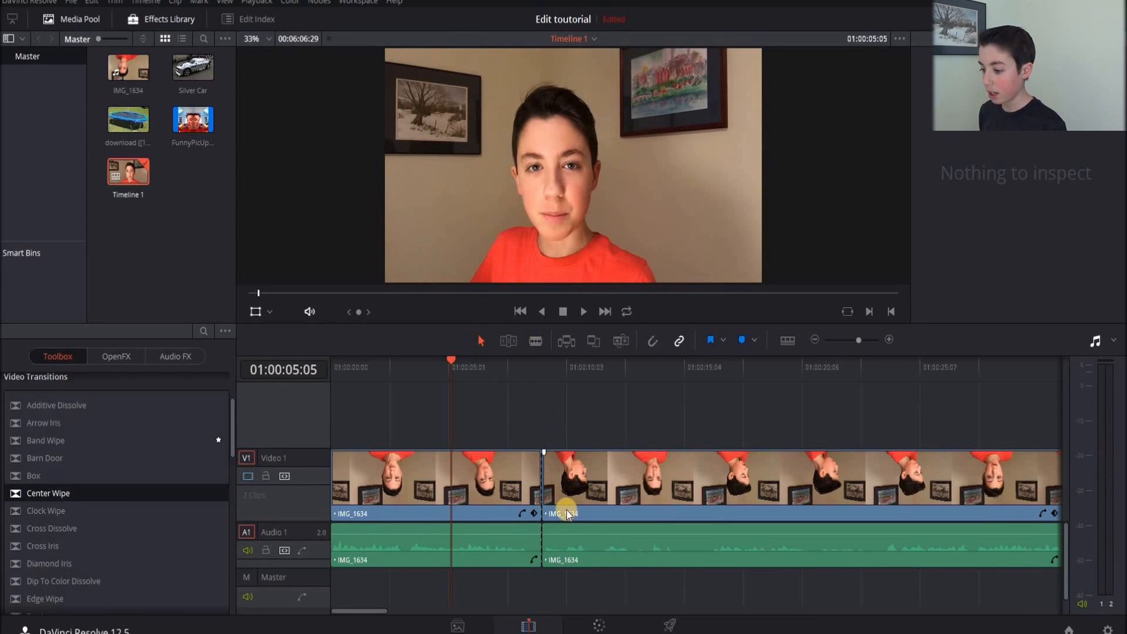
{"action": "left_click_drag", "start_coordinate": [562, 500], "coordinate": [600, 517]}
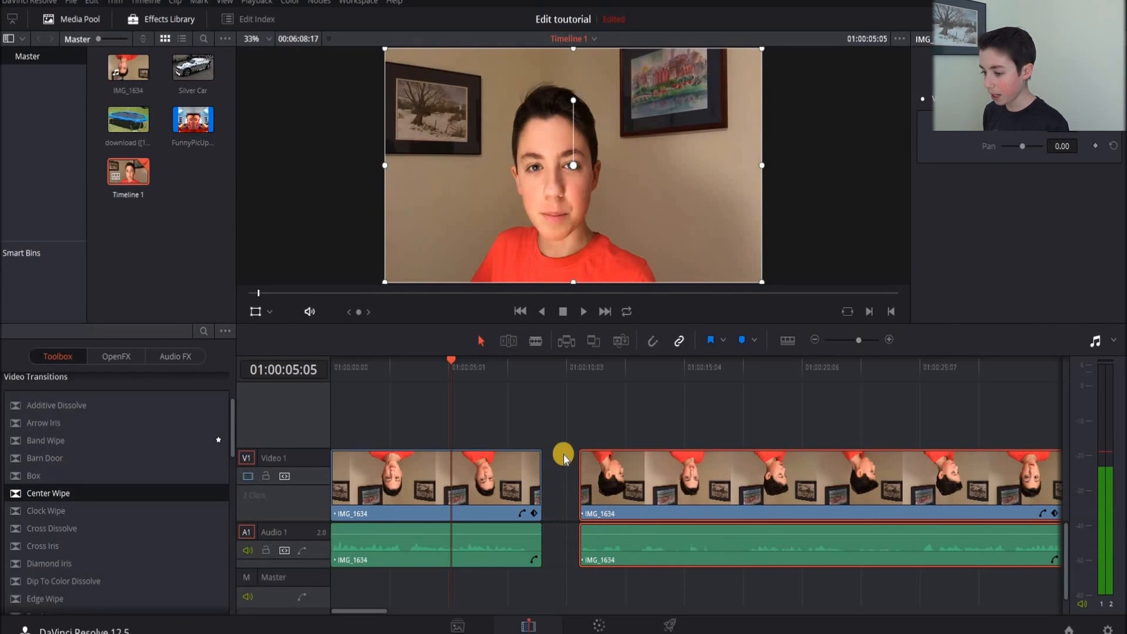
{"action": "left_click", "coordinate": [508, 343]}
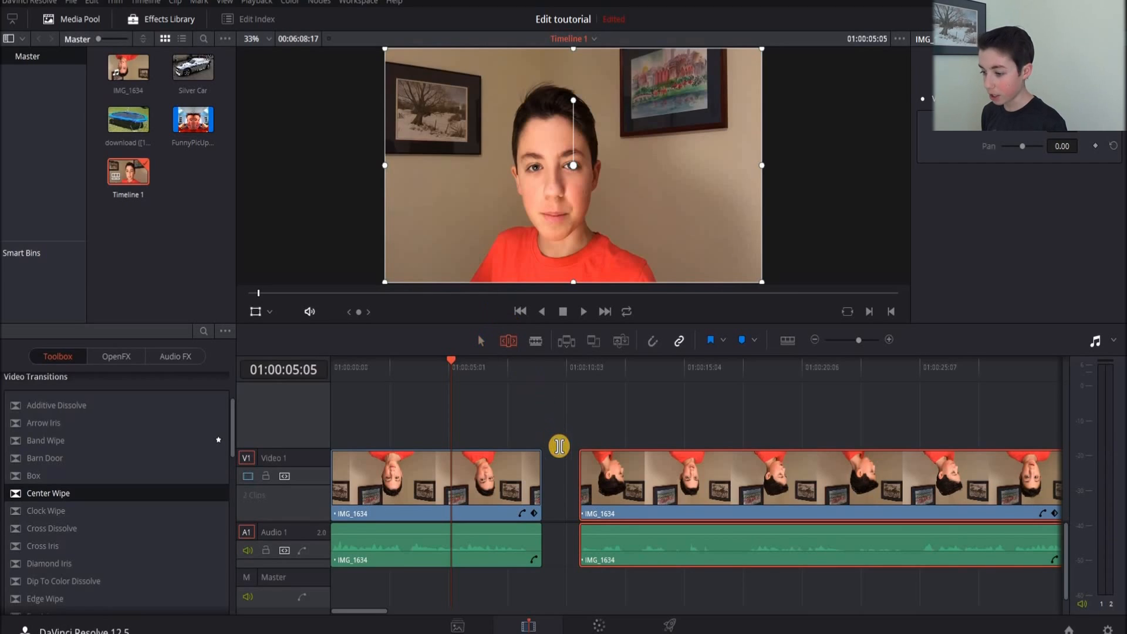
{"action": "left_click_drag", "start_coordinate": [597, 474], "coordinate": [616, 480]}
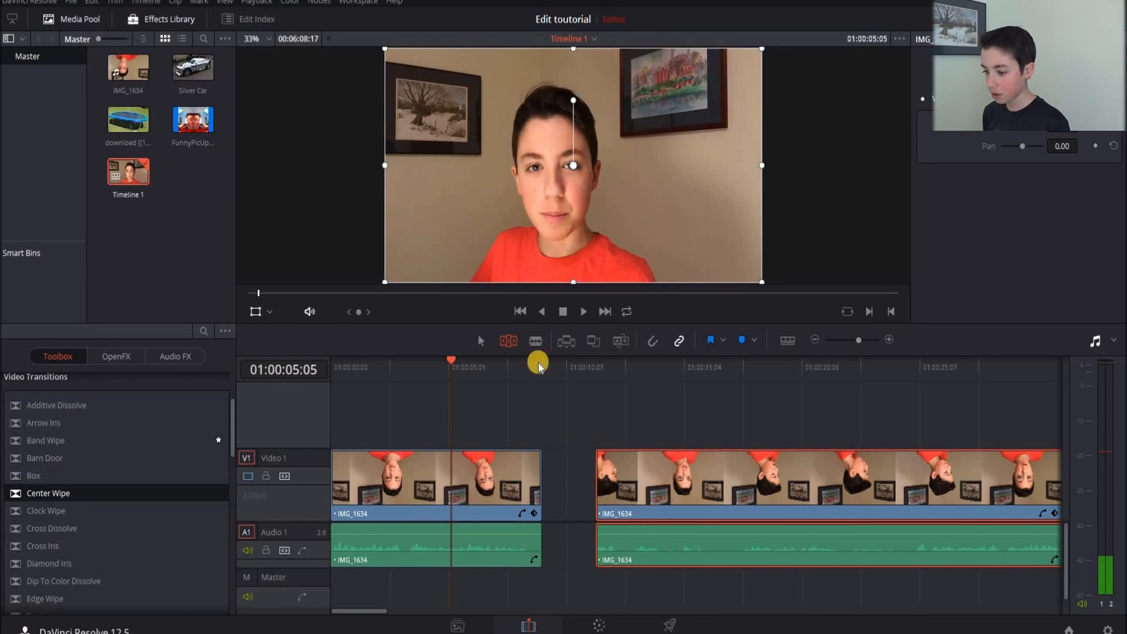
Move the second part back over the end of the first so they meet at about 6 seconds, and play across the join.
{"action": "left_click", "coordinate": [480, 343]}
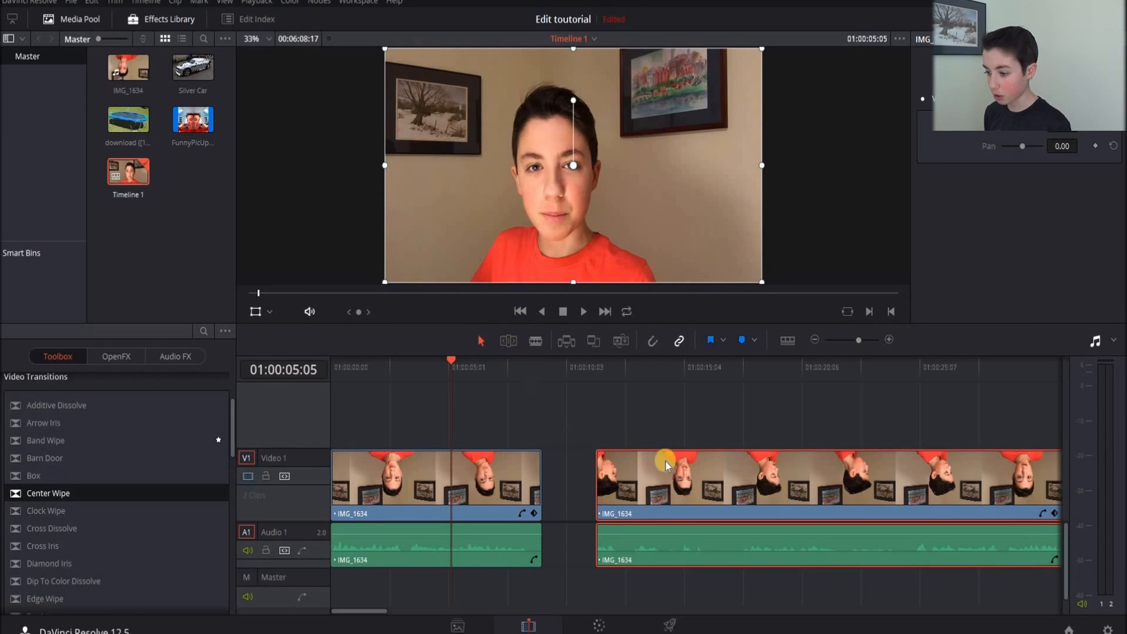
{"action": "left_click_drag", "start_coordinate": [670, 491], "coordinate": [580, 504]}
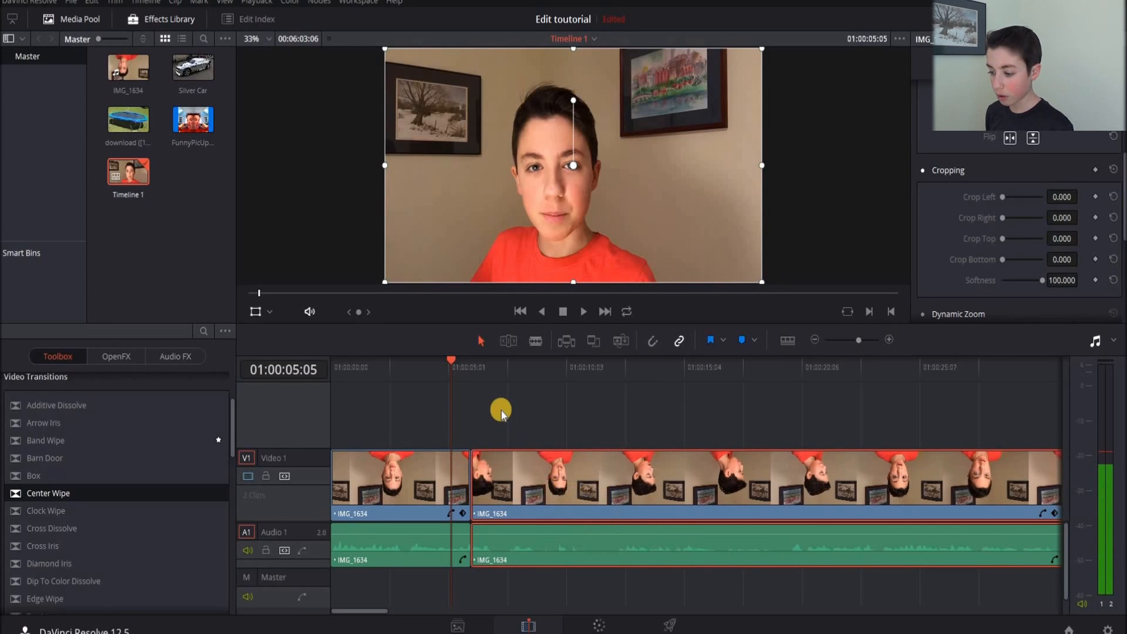
{"action": "key", "text": "space"}
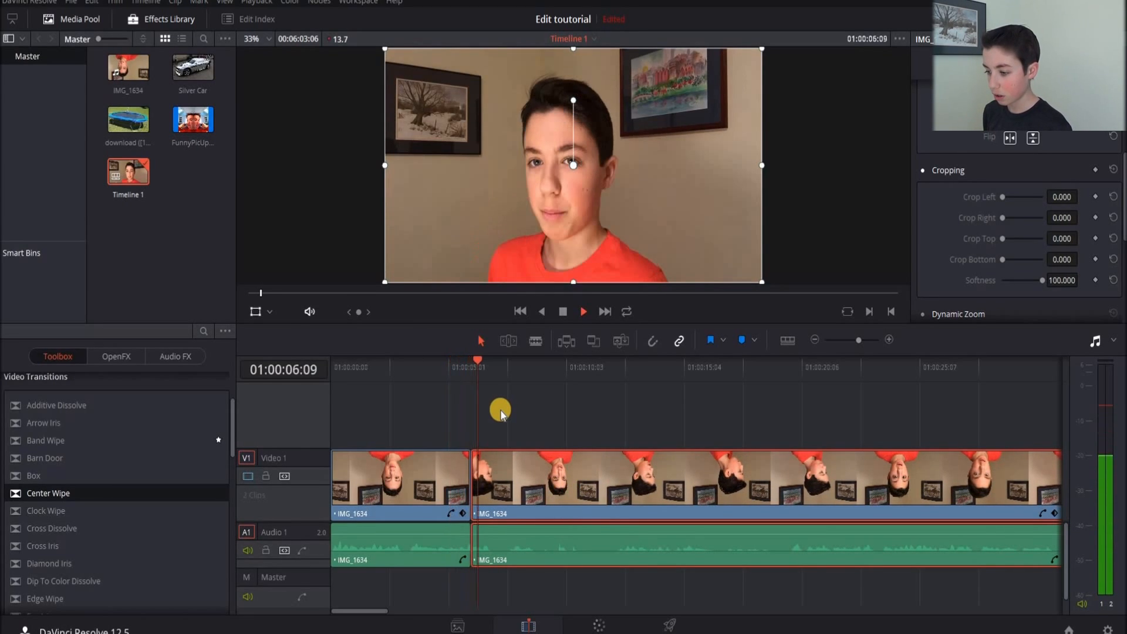
{"action": "key", "text": "space"}
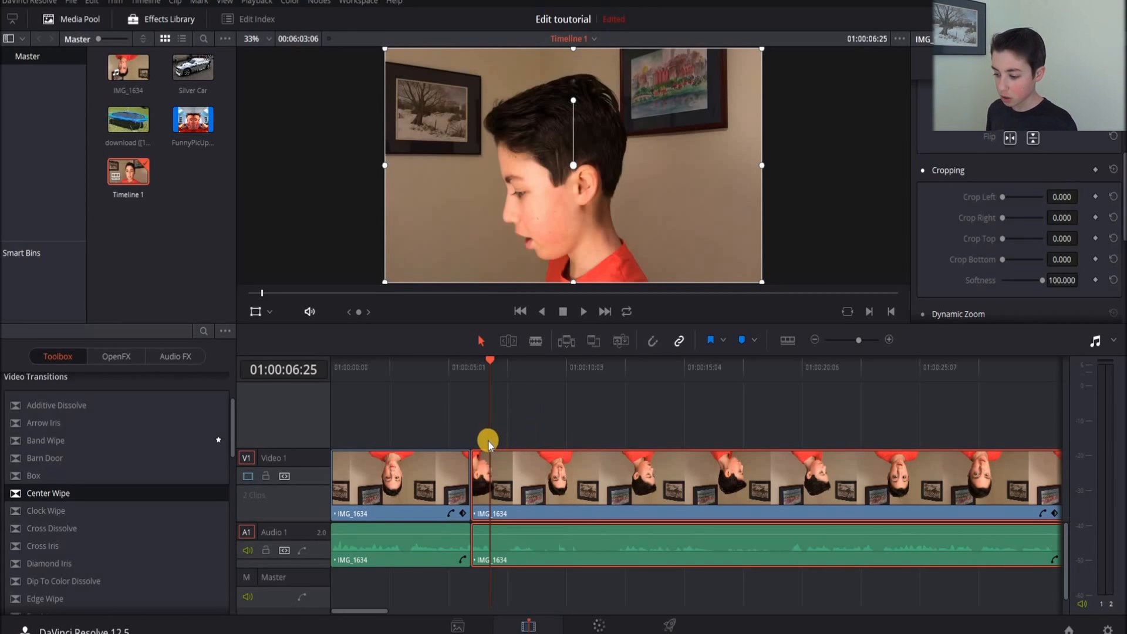
{"action": "key", "text": "space"}
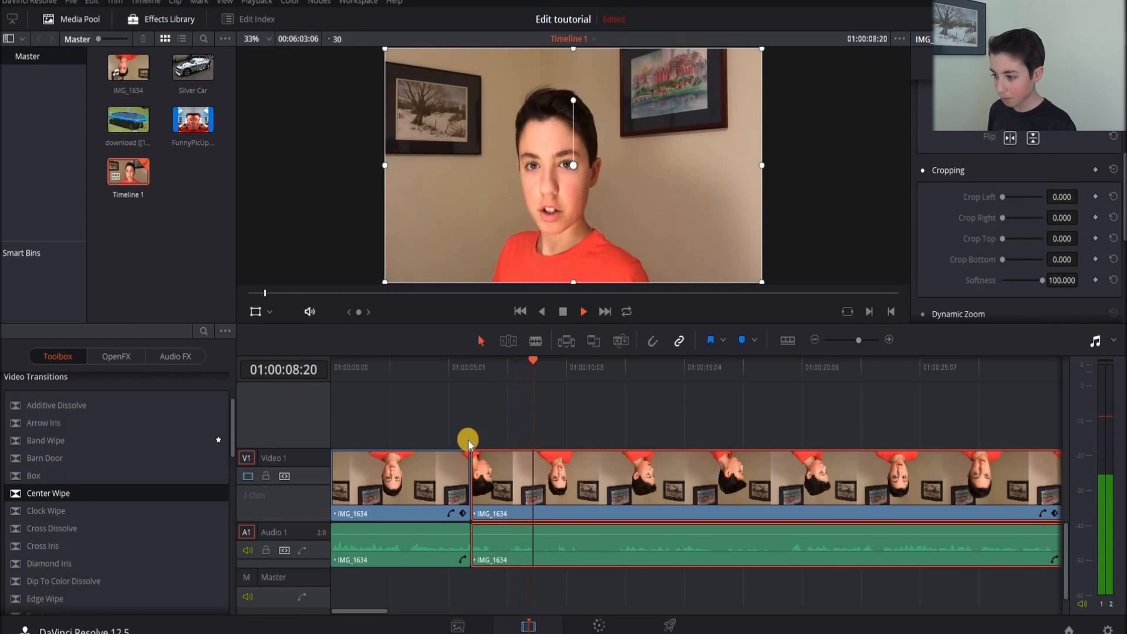
{"action": "key", "text": "space"}
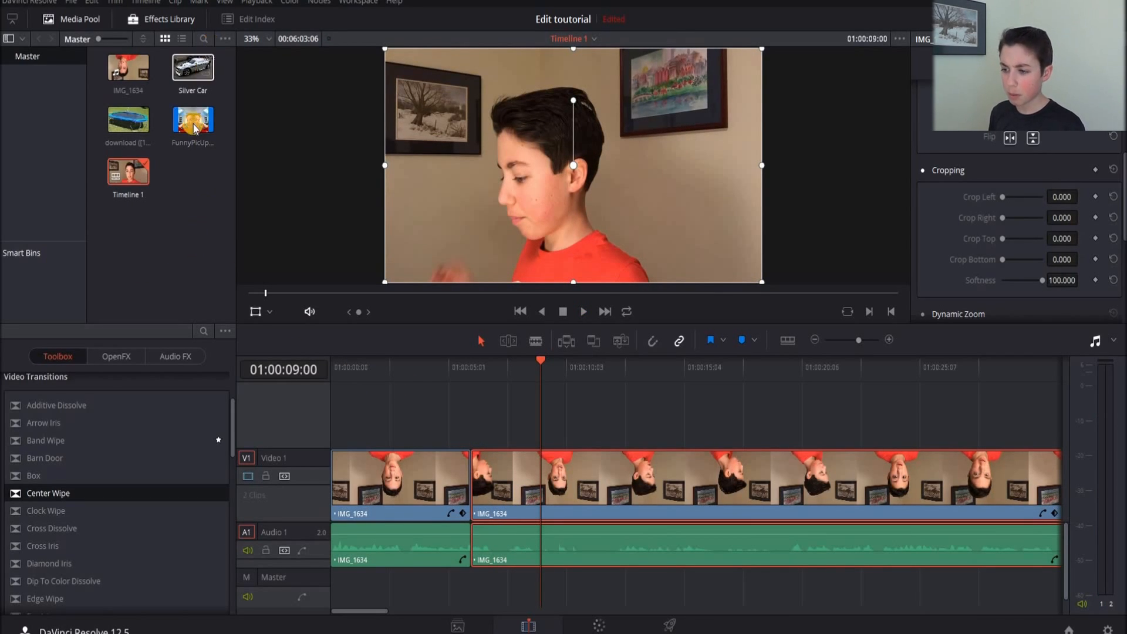
Place the FunnyPicUpdated image on a new Video 2 track from about 8 seconds, above the second clip, and play that section.
{"action": "left_click_drag", "start_coordinate": [191, 120], "coordinate": [524, 415]}
{"action": "key", "text": "Down"}
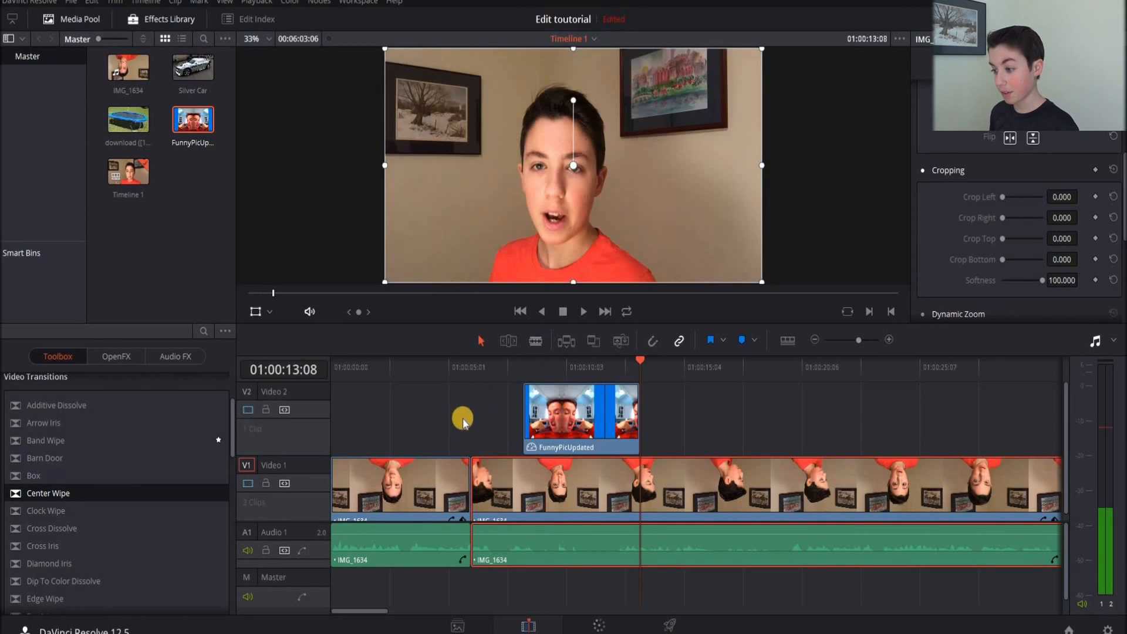
{"action": "left_click", "coordinate": [509, 376]}
{"action": "key", "text": "space"}
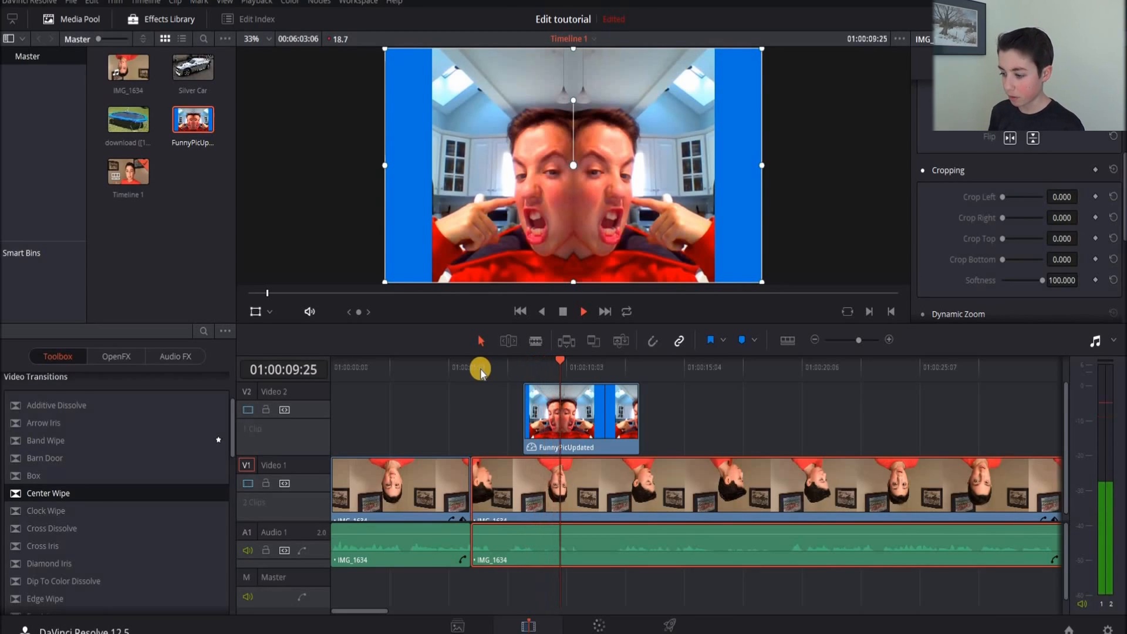
{"action": "key", "text": "space"}
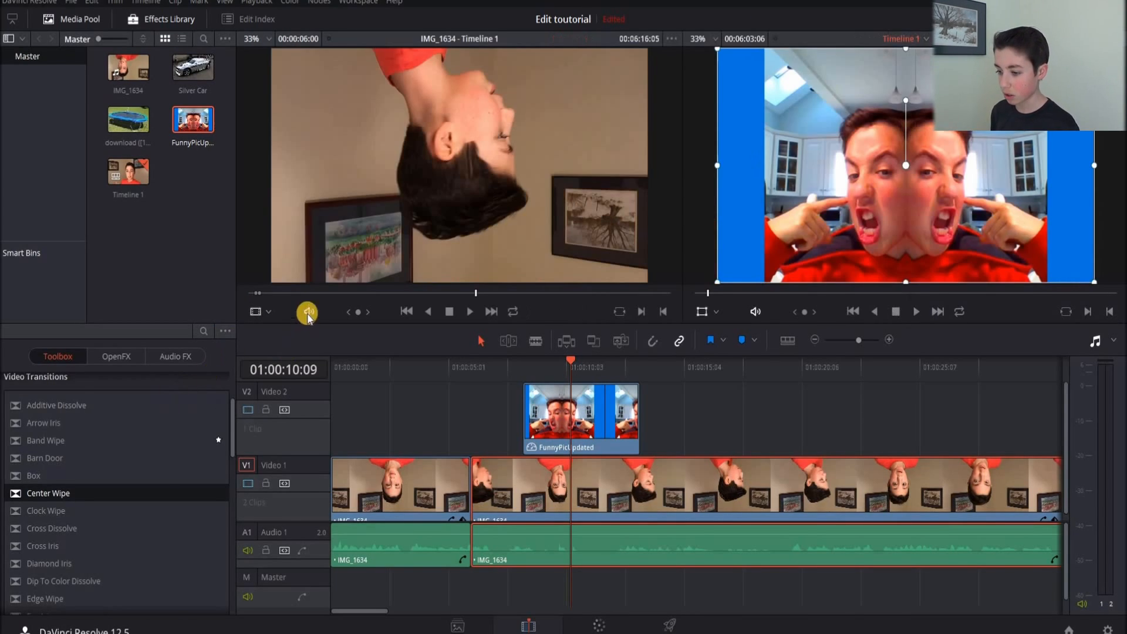
Try shrinking the frame of the selected IMG_1634 clip with the on-screen transform handles, and enlarge it back to about full frame.
{"action": "left_click", "coordinate": [702, 314]}
{"action": "left_click", "coordinate": [702, 313]}
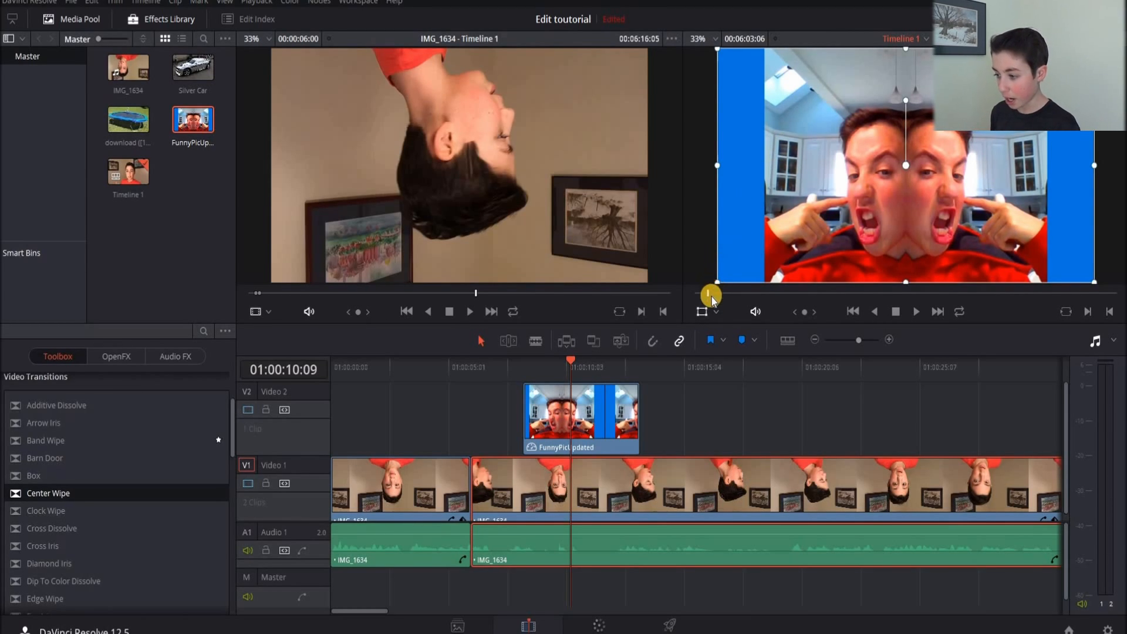
{"action": "left_click_drag", "start_coordinate": [718, 276], "coordinate": [824, 144]}
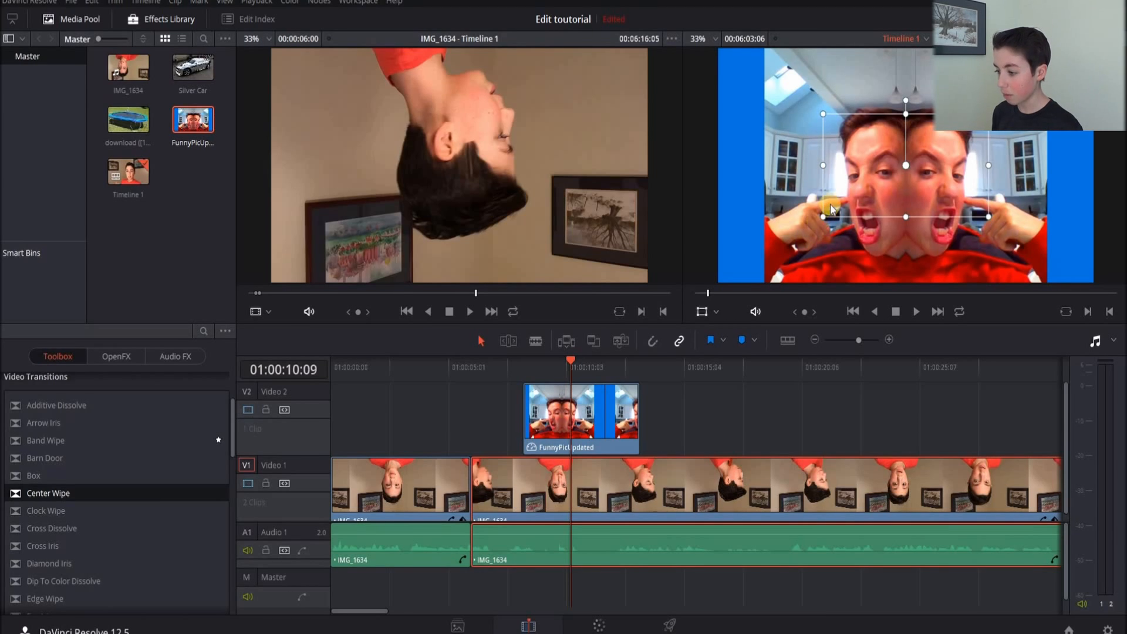
{"action": "left_click_drag", "start_coordinate": [823, 216], "coordinate": [719, 282]}
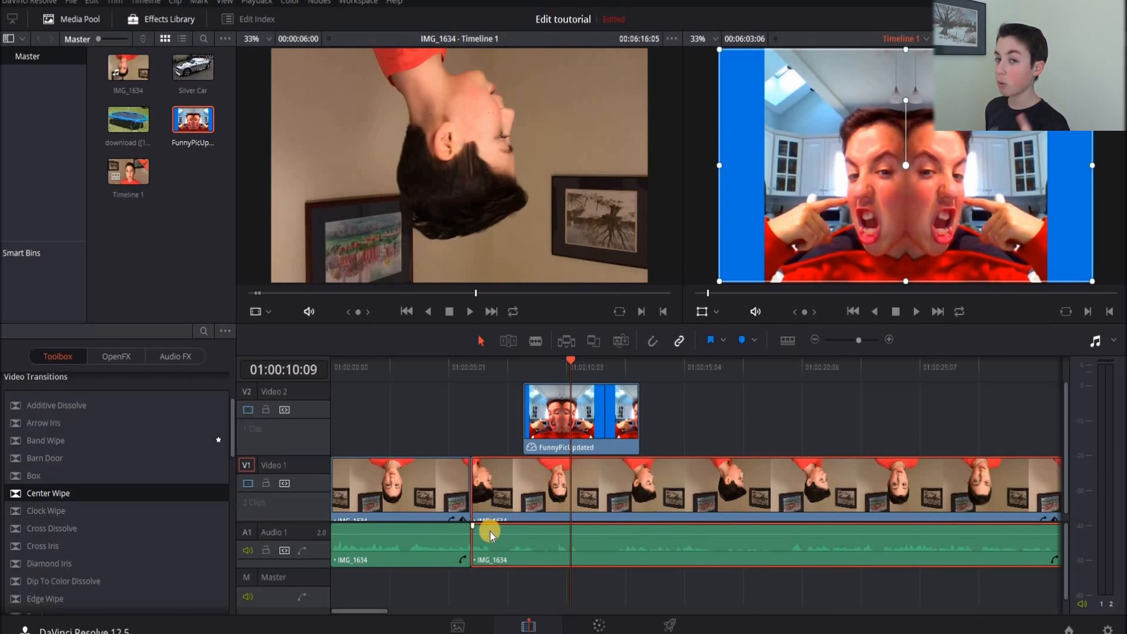
Shrink the FunnyPicUpdated image on Video 2 to a small inset with the transform handles, and shift it toward the picture's upper left.
{"action": "double_click", "coordinate": [576, 442]}
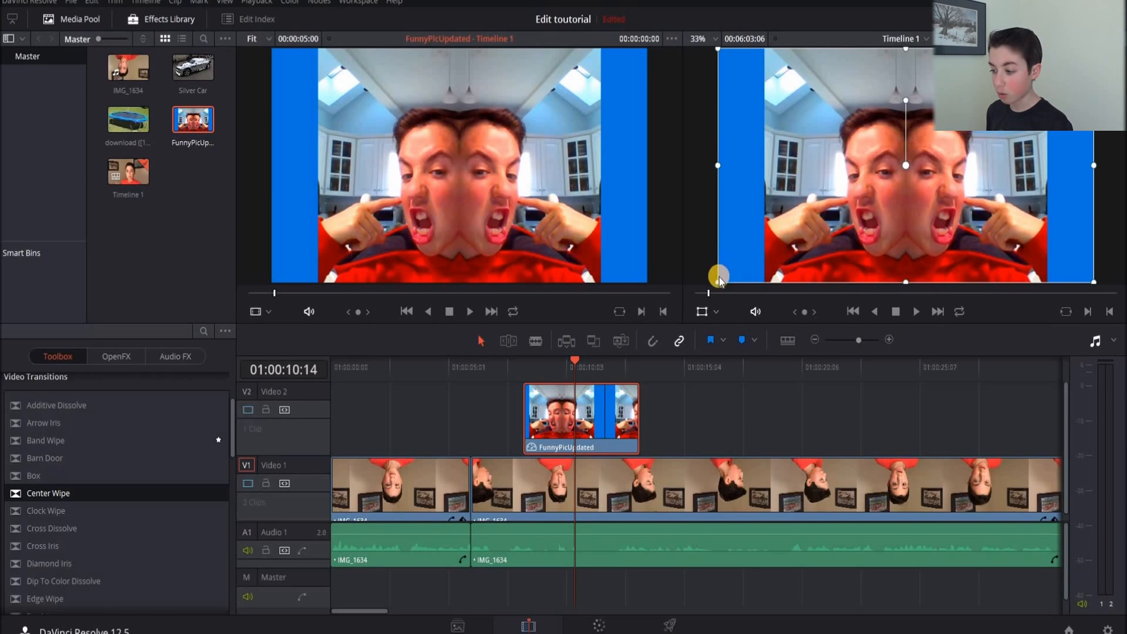
{"action": "left_click_drag", "start_coordinate": [718, 287], "coordinate": [811, 219]}
{"action": "left_click_drag", "start_coordinate": [856, 178], "coordinate": [777, 192]}
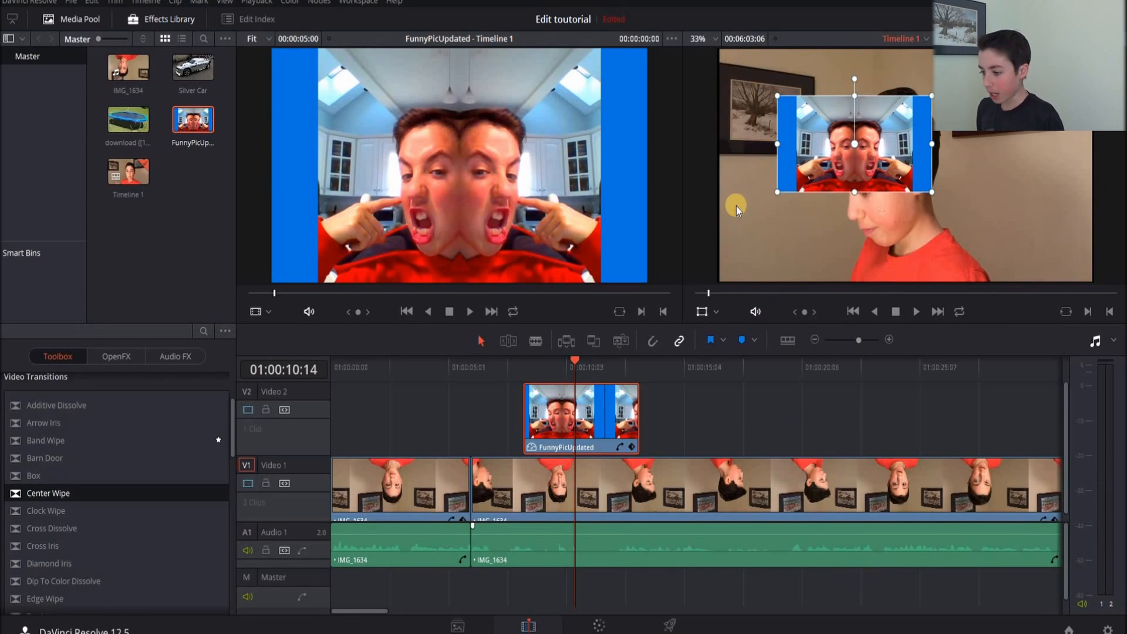
Play the inset section with the transform handles hidden, then show them again and move the inset to the picture's upper right.
{"action": "left_click", "coordinate": [712, 316]}
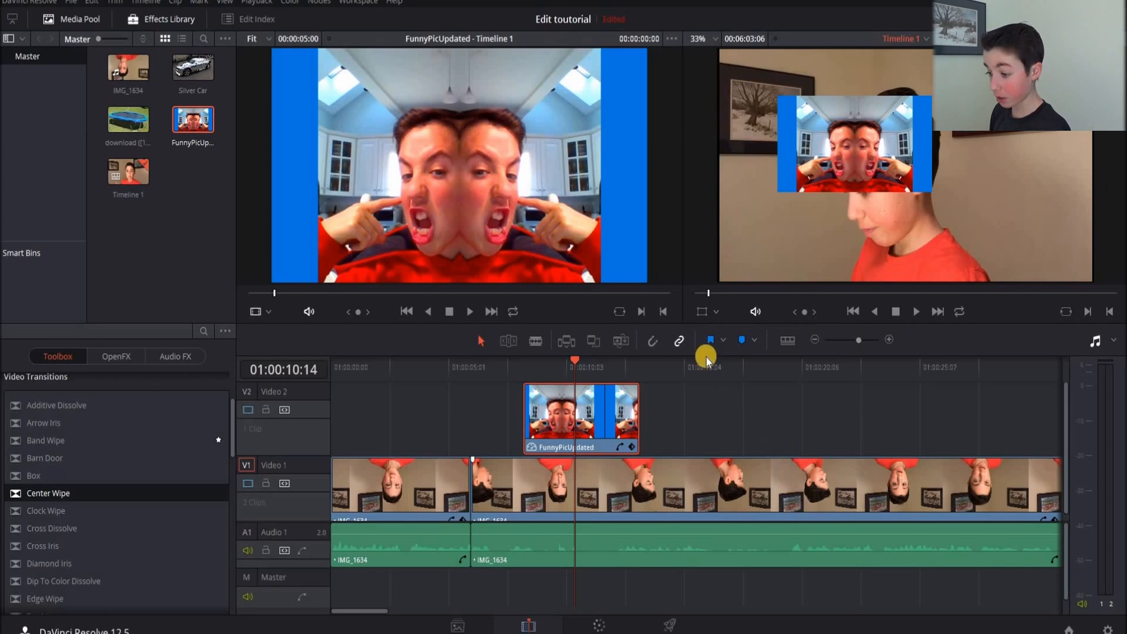
{"action": "key", "text": "space"}
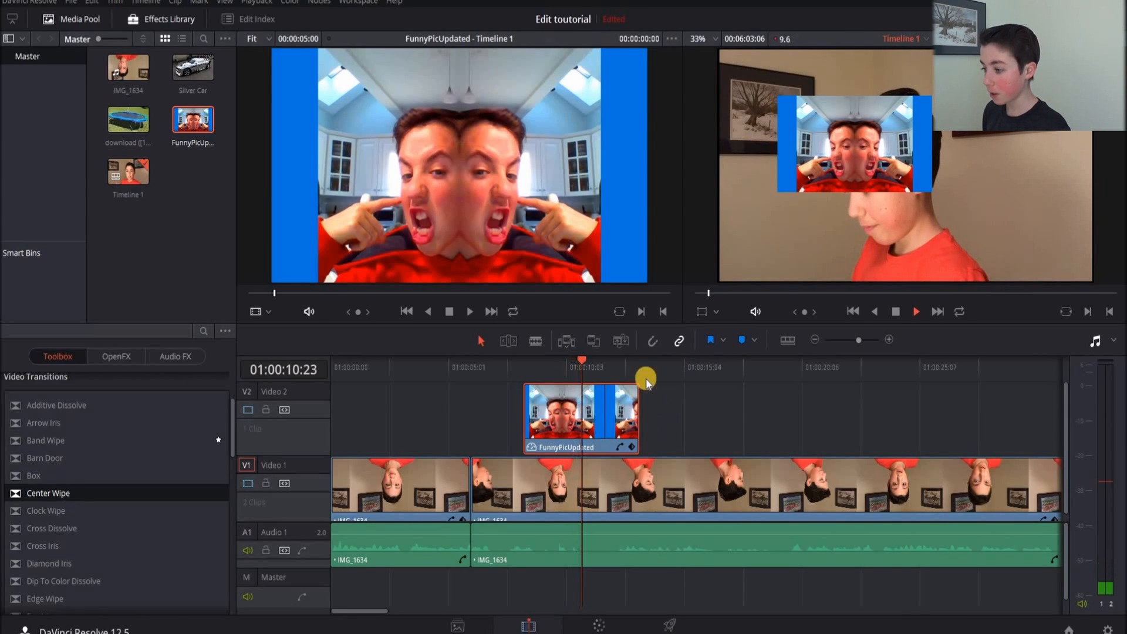
{"action": "key", "text": "space"}
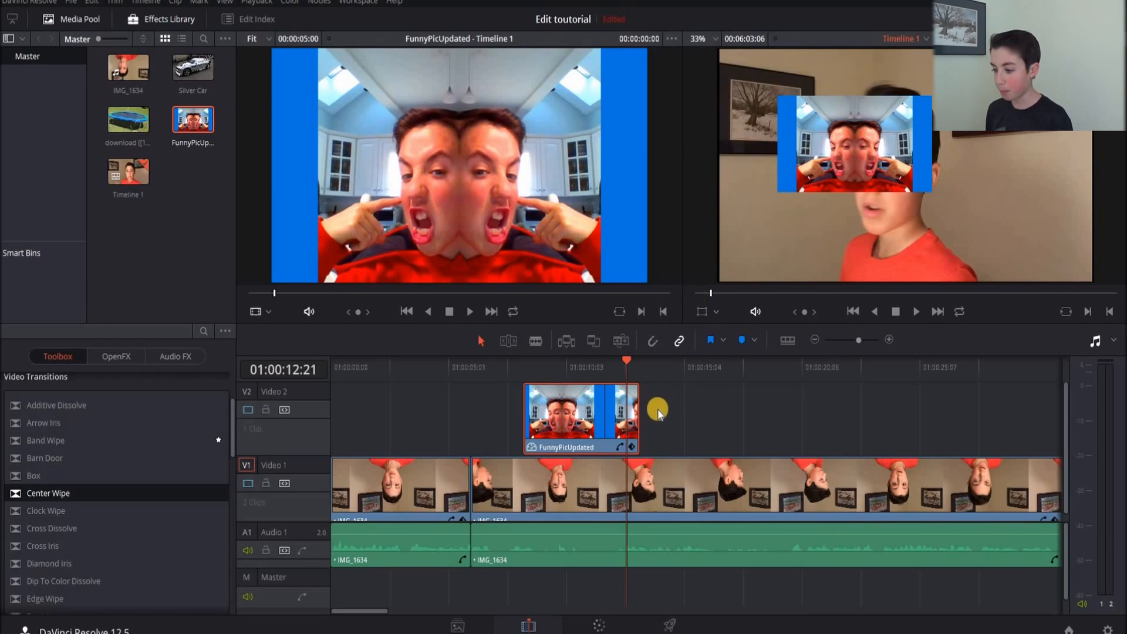
{"action": "left_click", "coordinate": [701, 310]}
{"action": "left_click_drag", "start_coordinate": [802, 169], "coordinate": [950, 161]}
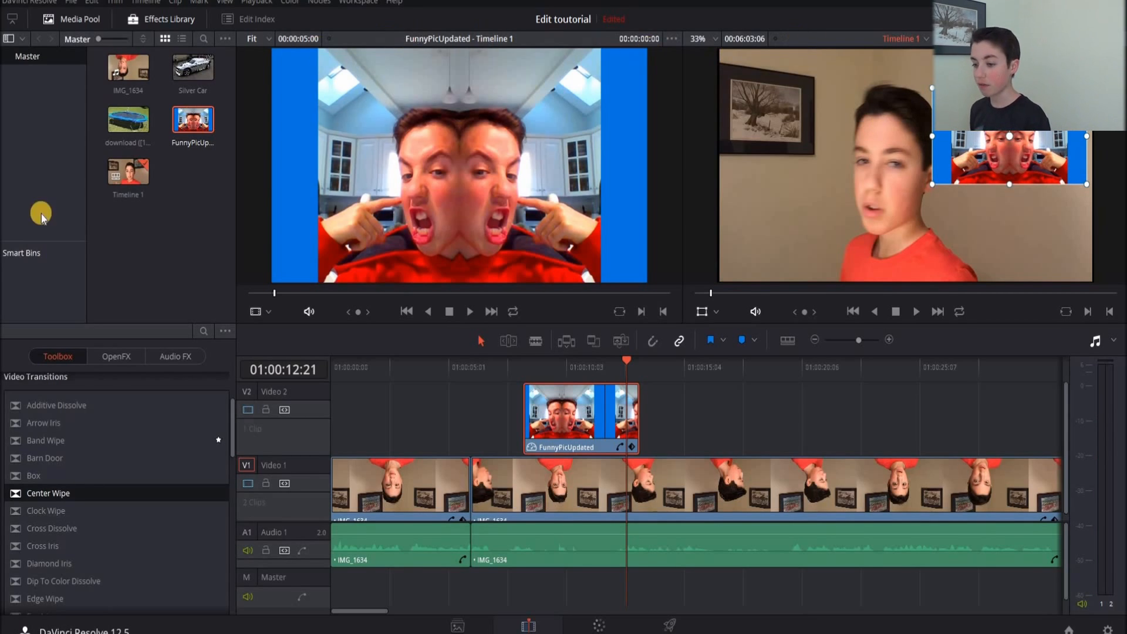
Load the IMG_1634 source clip and mark a range with in point at 00:06:16:16 and out point at 00:06:26:01.
{"action": "left_click", "coordinate": [120, 70]}
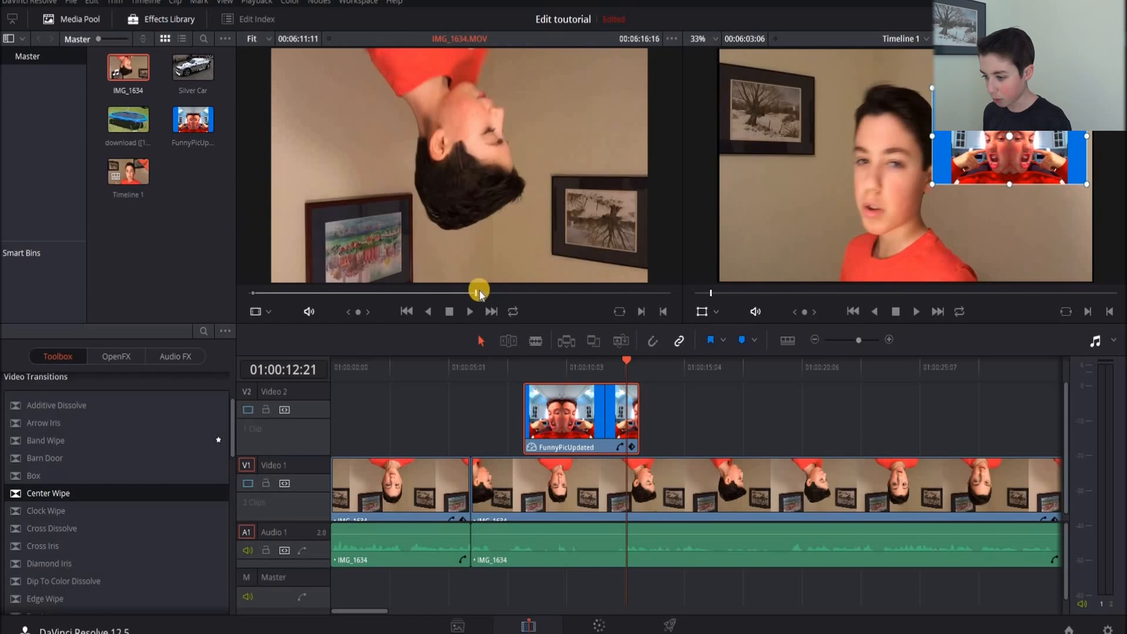
{"action": "right_click", "coordinate": [476, 294]}
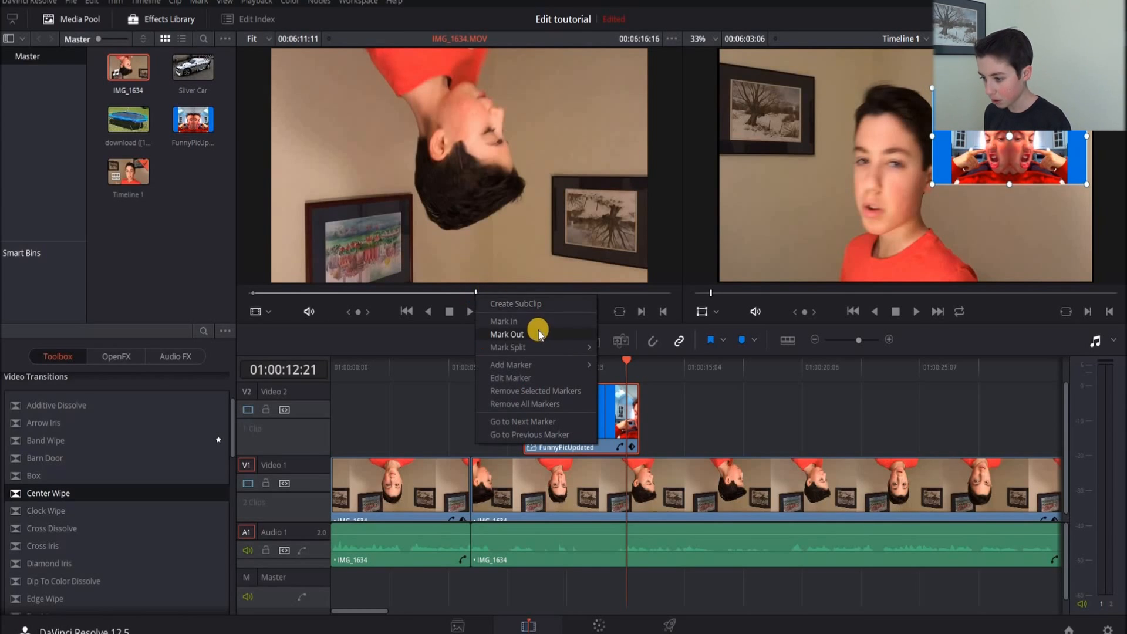
{"action": "left_click", "coordinate": [536, 333]}
{"action": "left_click", "coordinate": [495, 305]}
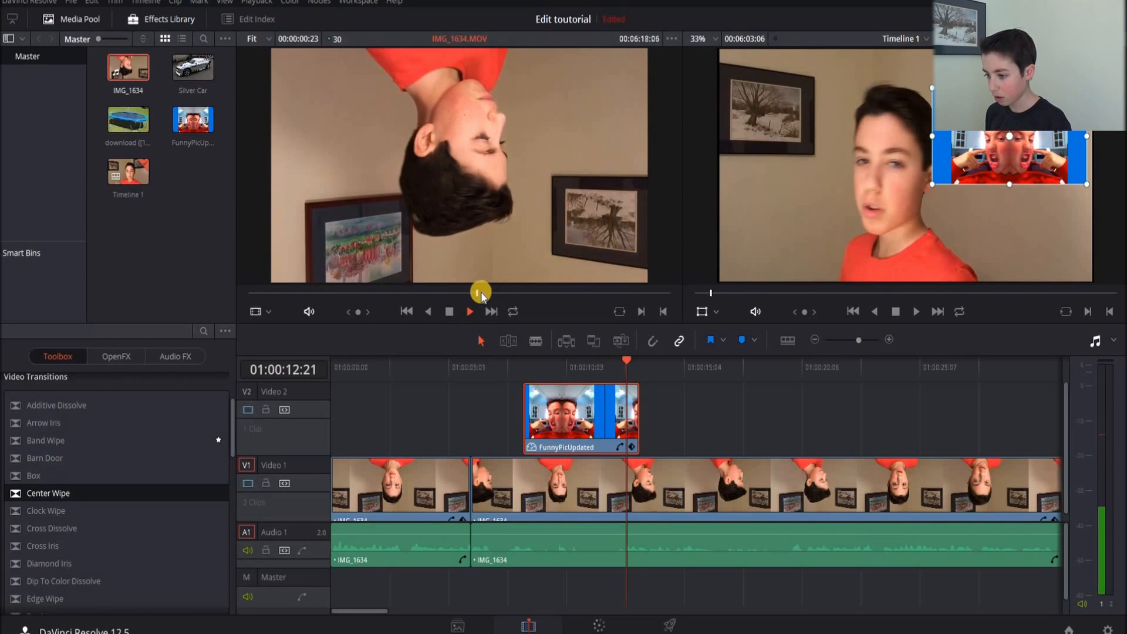
{"action": "left_click", "coordinate": [479, 293]}
{"action": "left_click_drag", "start_coordinate": [479, 293], "coordinate": [481, 295]}
{"action": "right_click", "coordinate": [482, 296]}
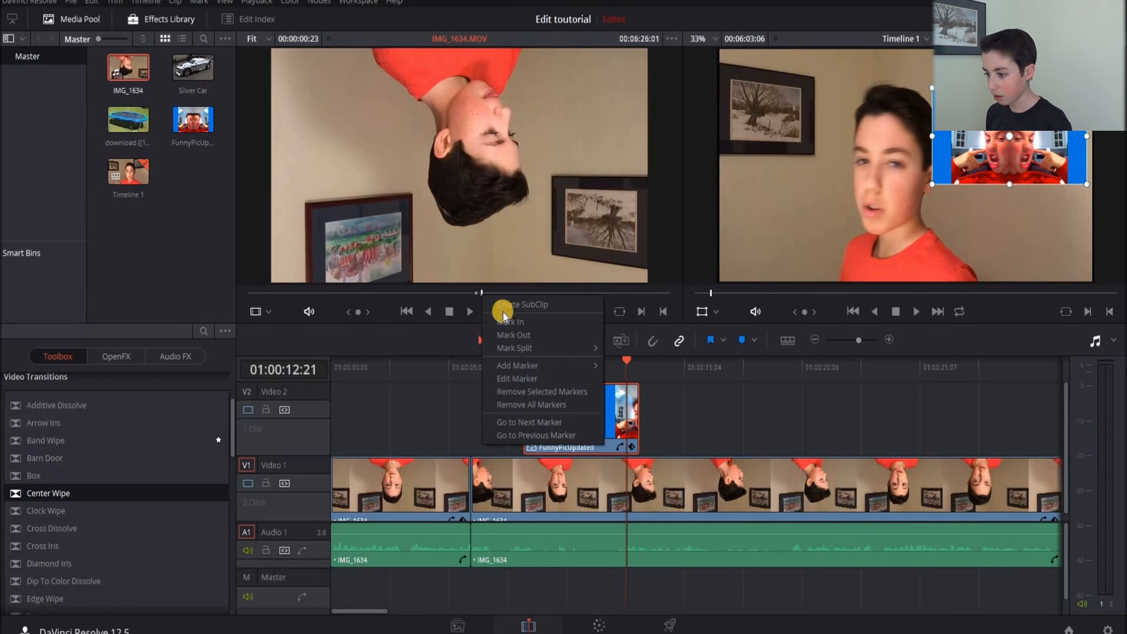
{"action": "left_click", "coordinate": [509, 336]}
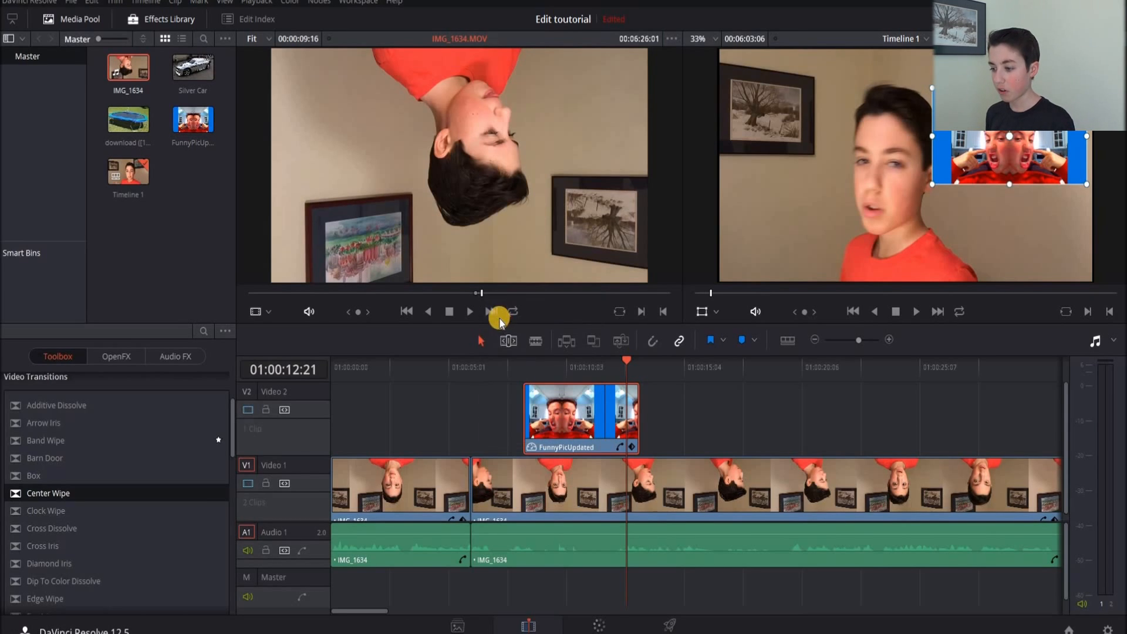
Place the marked IMG_1634 range on a new Video 3 track from about 15 seconds, and play that section.
{"action": "left_click_drag", "start_coordinate": [475, 242], "coordinate": [680, 399]}
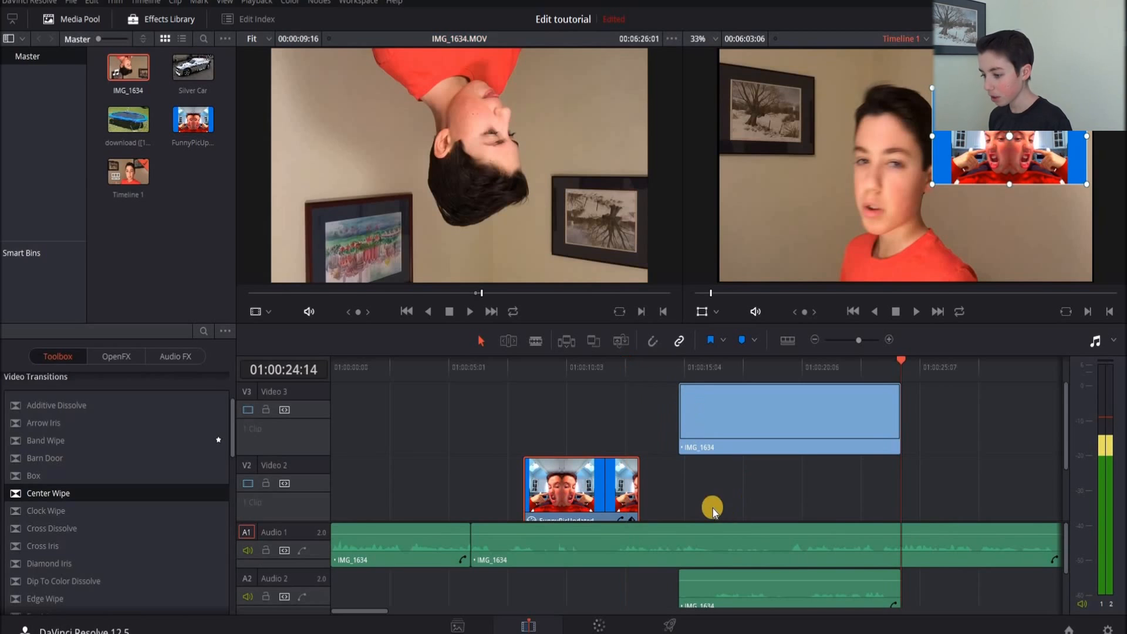
{"action": "scroll", "coordinate": [646, 401], "scroll_direction": "down", "scroll_amount": 2}
{"action": "left_click", "coordinate": [660, 369]}
{"action": "key", "text": "space"}
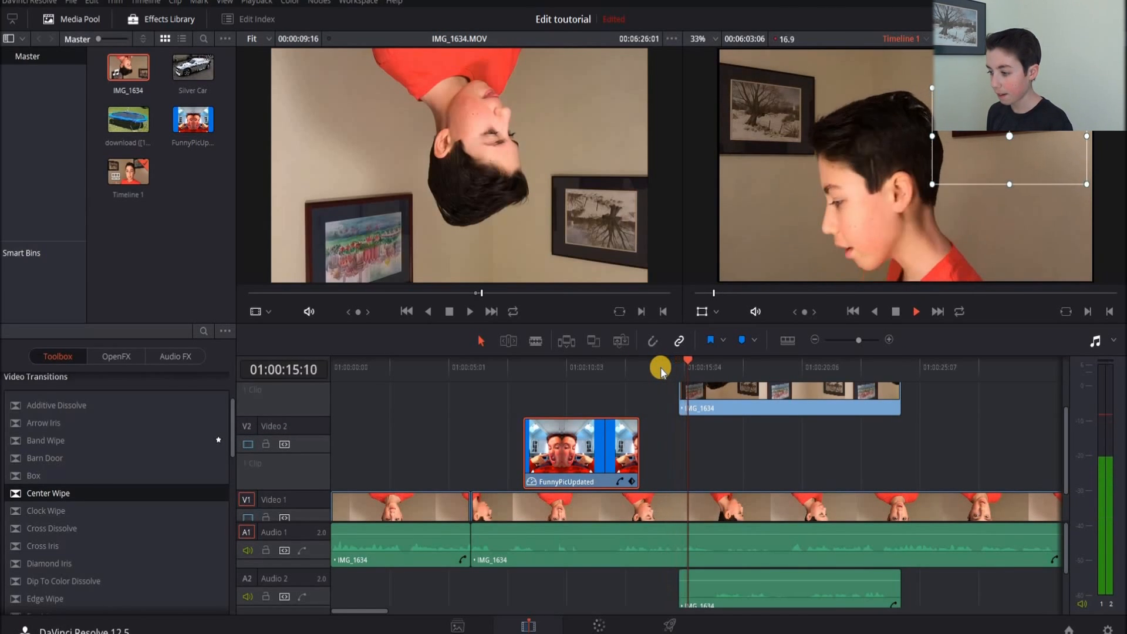
Flip the Video 3 IMG_1634 clip vertically in its Inspector settings, and play it briefly.
{"action": "left_click", "coordinate": [787, 405]}
{"action": "left_click", "coordinate": [746, 393]}
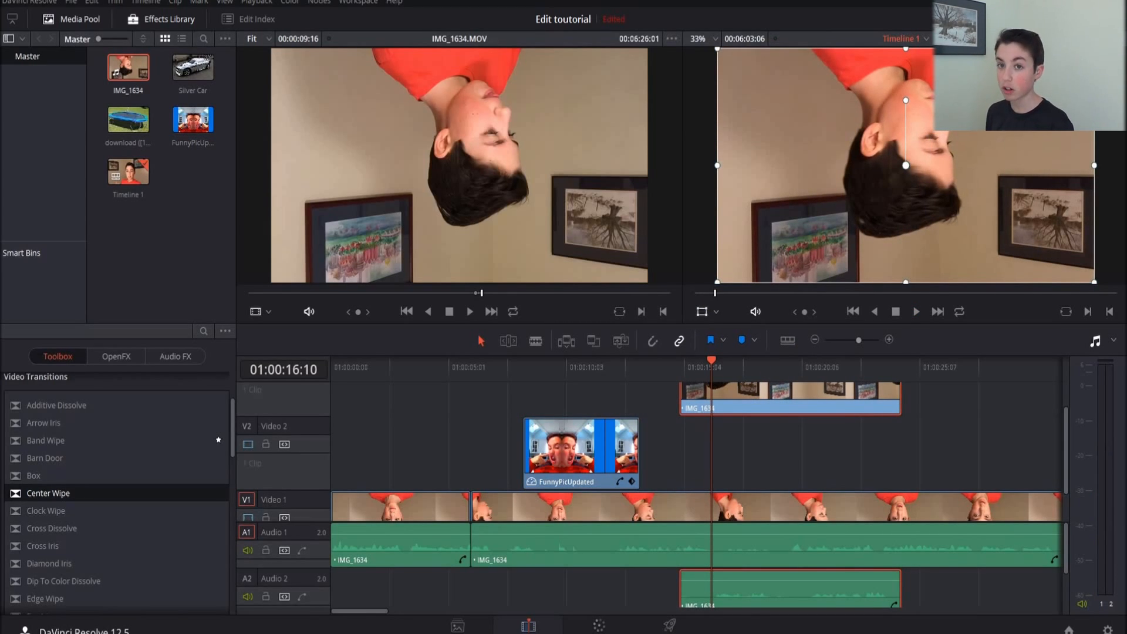
{"action": "left_click", "coordinate": [1072, 19]}
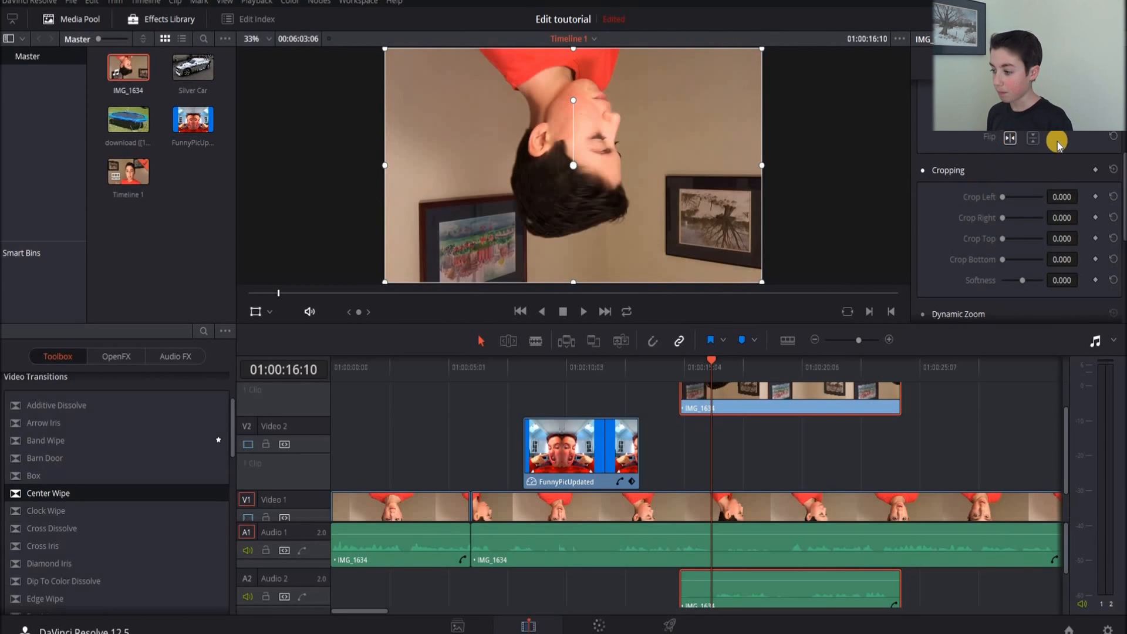
{"action": "left_click", "coordinate": [1032, 144]}
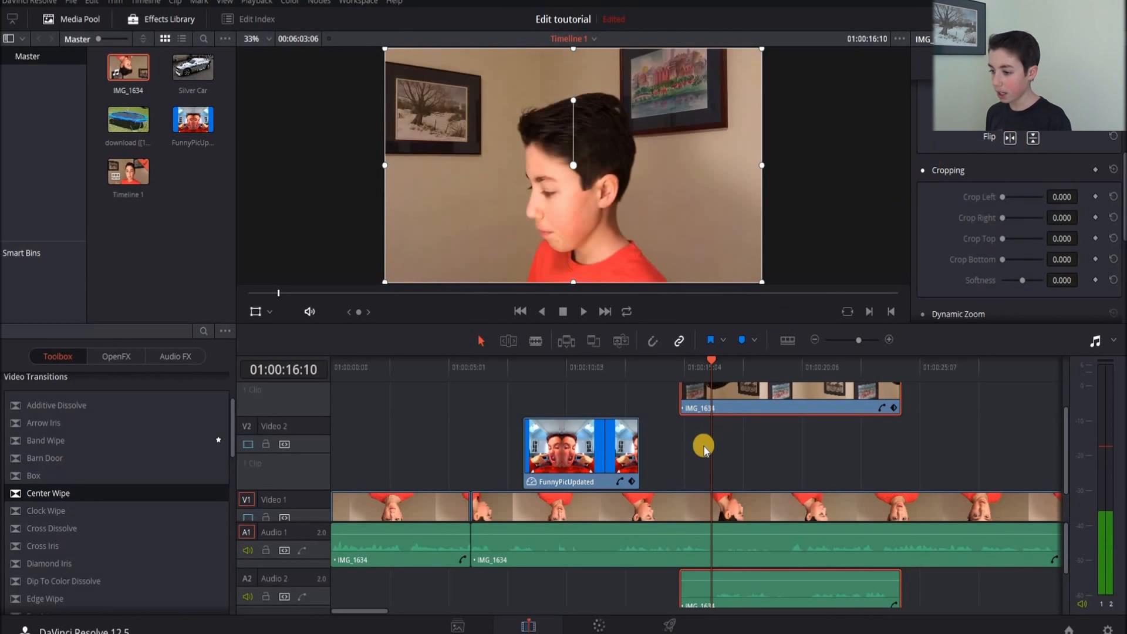
{"action": "key", "text": "space"}
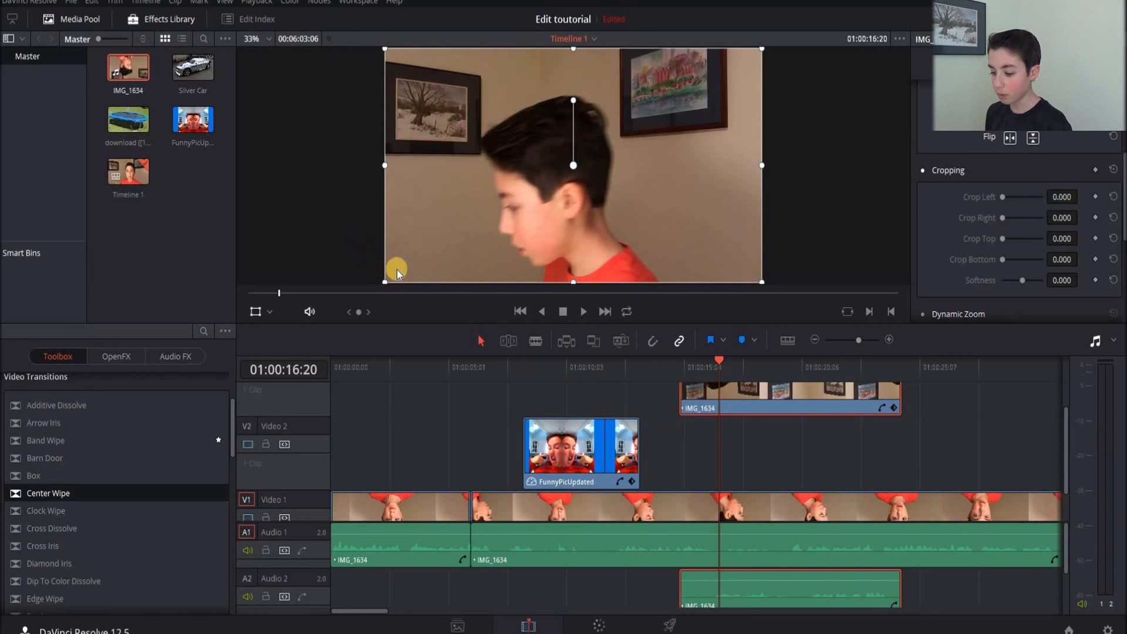
Shrink the Video 3 clip to about half size, place it in the picture's upper-left corner, and play it.
{"action": "left_click_drag", "start_coordinate": [385, 285], "coordinate": [551, 225]}
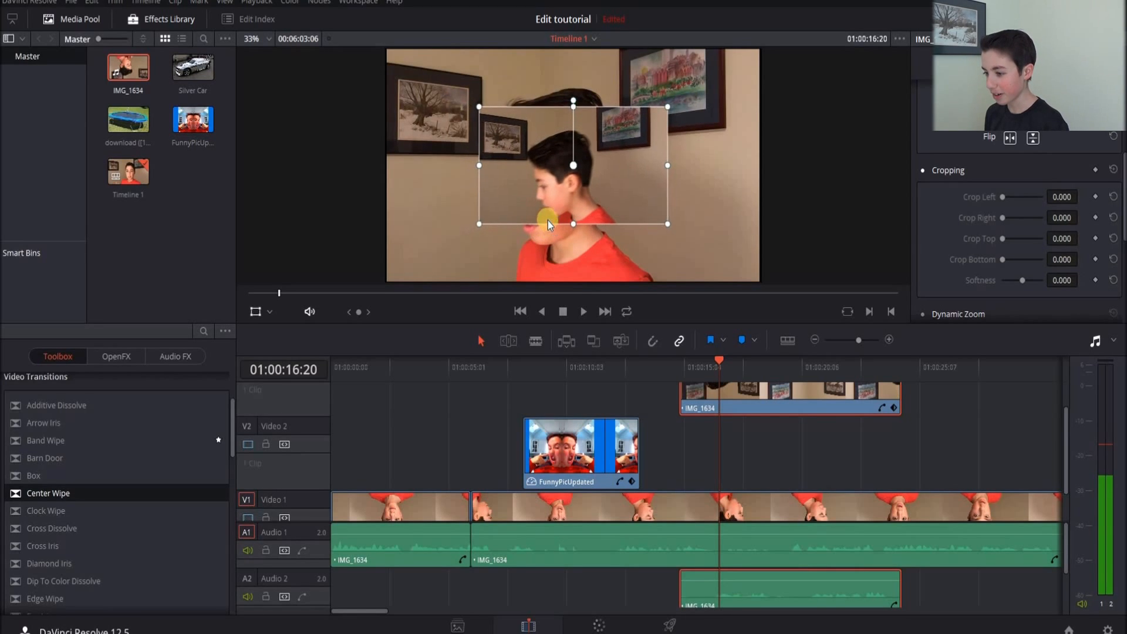
{"action": "left_click_drag", "start_coordinate": [517, 185], "coordinate": [446, 138]}
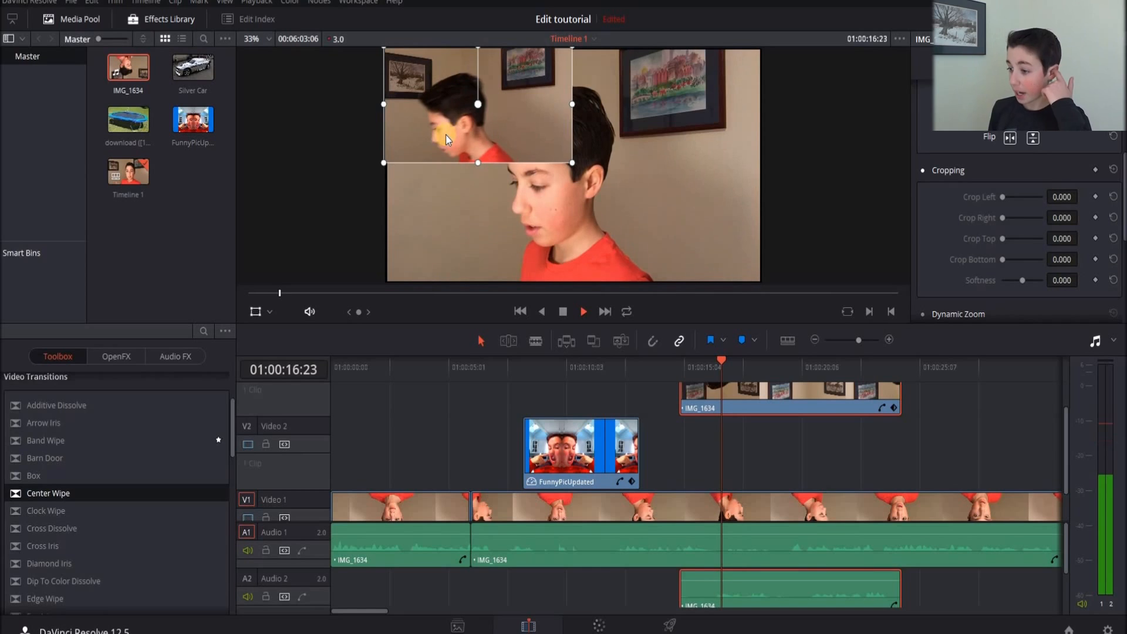
{"action": "key", "text": "space"}
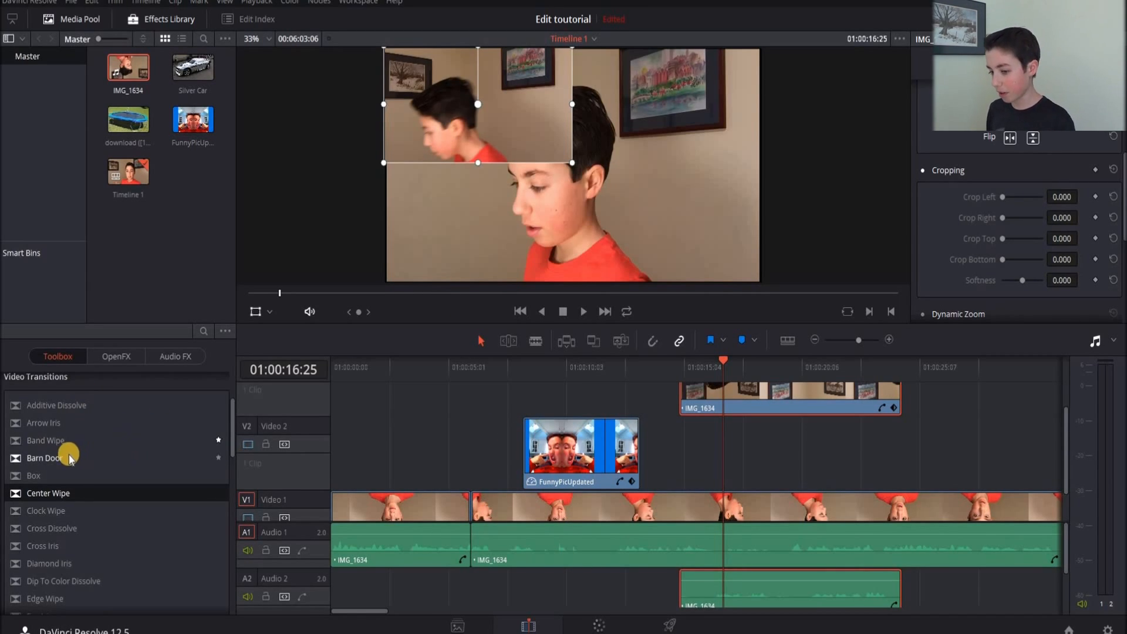
Look through the Toolbox transitions, titles and generators, and check the OpenFX effects.
{"action": "scroll", "coordinate": [155, 458], "scroll_direction": "down", "scroll_amount": 5}
{"action": "scroll", "coordinate": [155, 458], "scroll_direction": "down", "scroll_amount": 10}
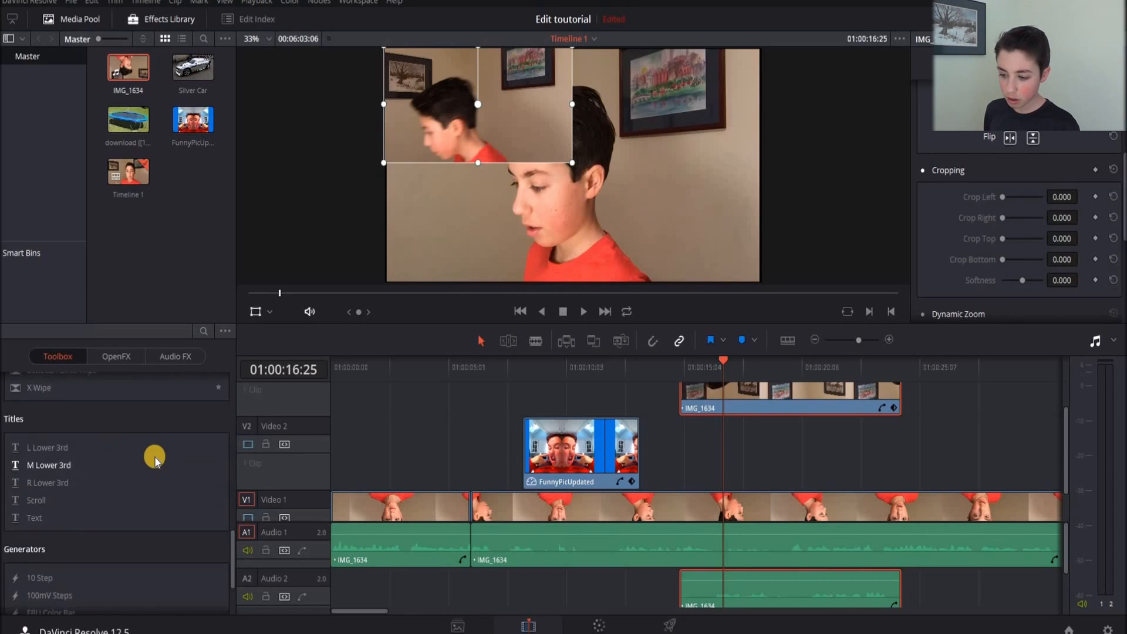
{"action": "scroll", "coordinate": [155, 458], "scroll_direction": "up", "scroll_amount": 15}
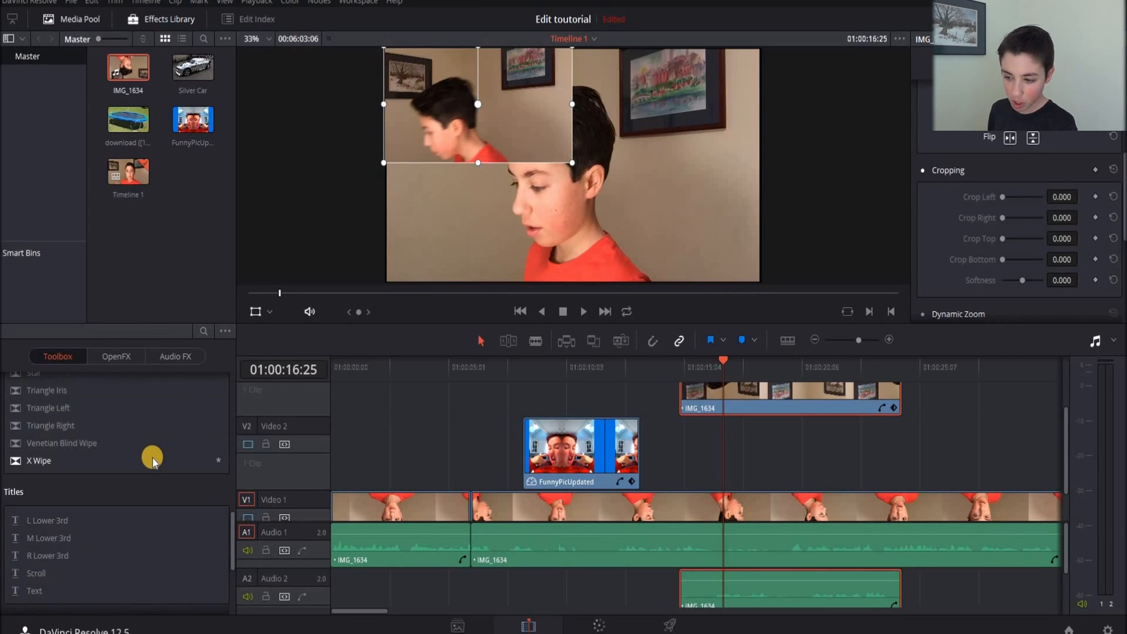
{"action": "scroll", "coordinate": [141, 394], "scroll_direction": "up", "scroll_amount": 3}
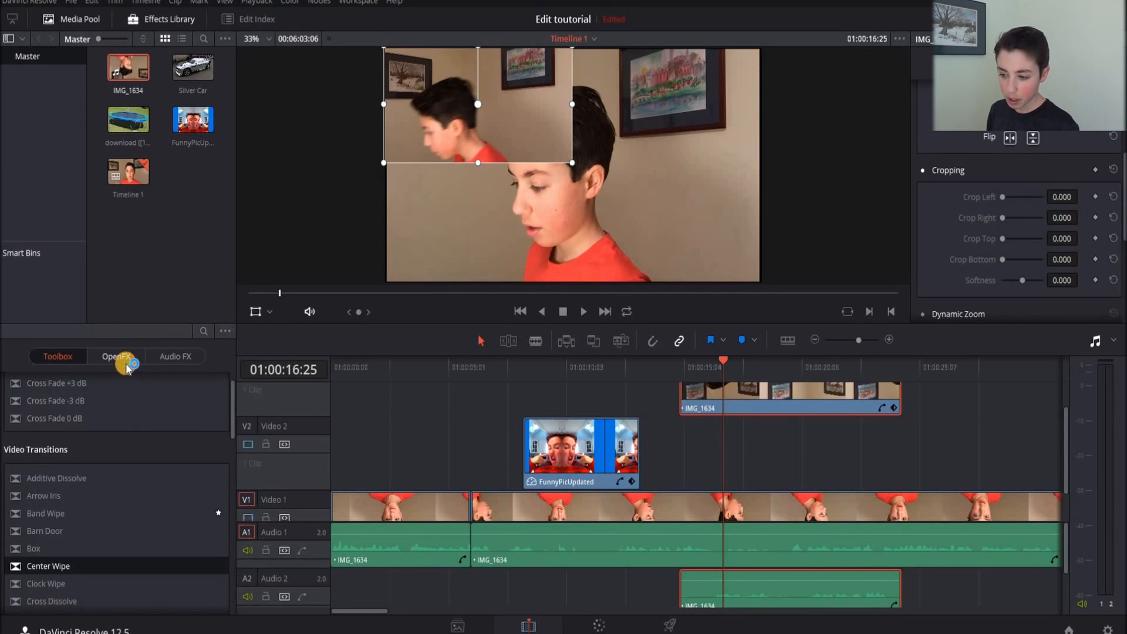
{"action": "left_click", "coordinate": [126, 363]}
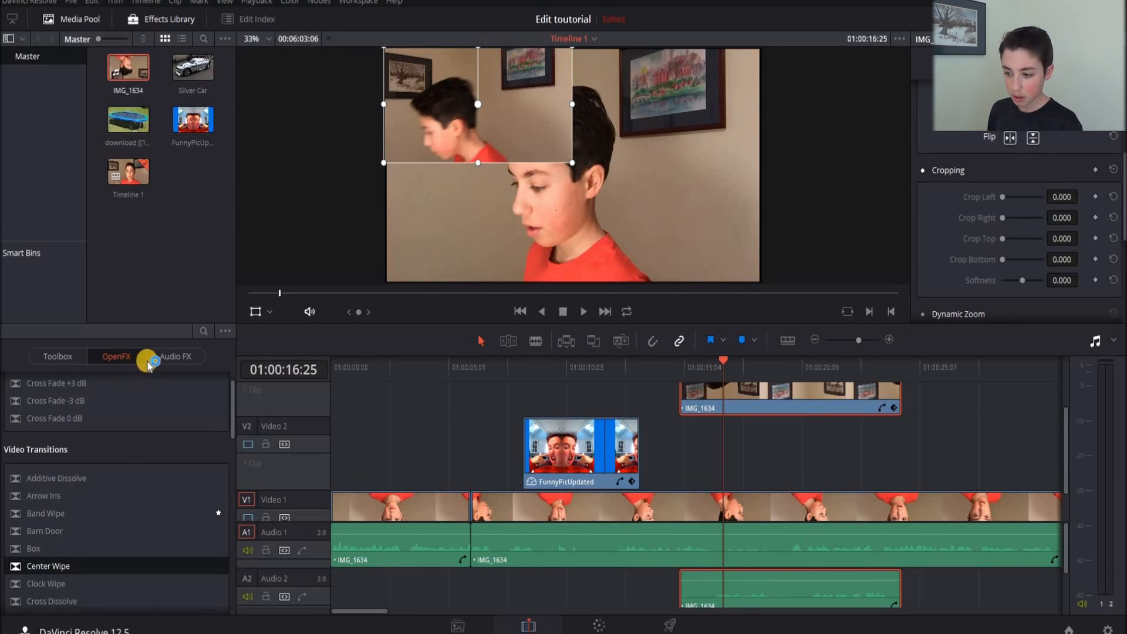
{"action": "left_click", "coordinate": [112, 356]}
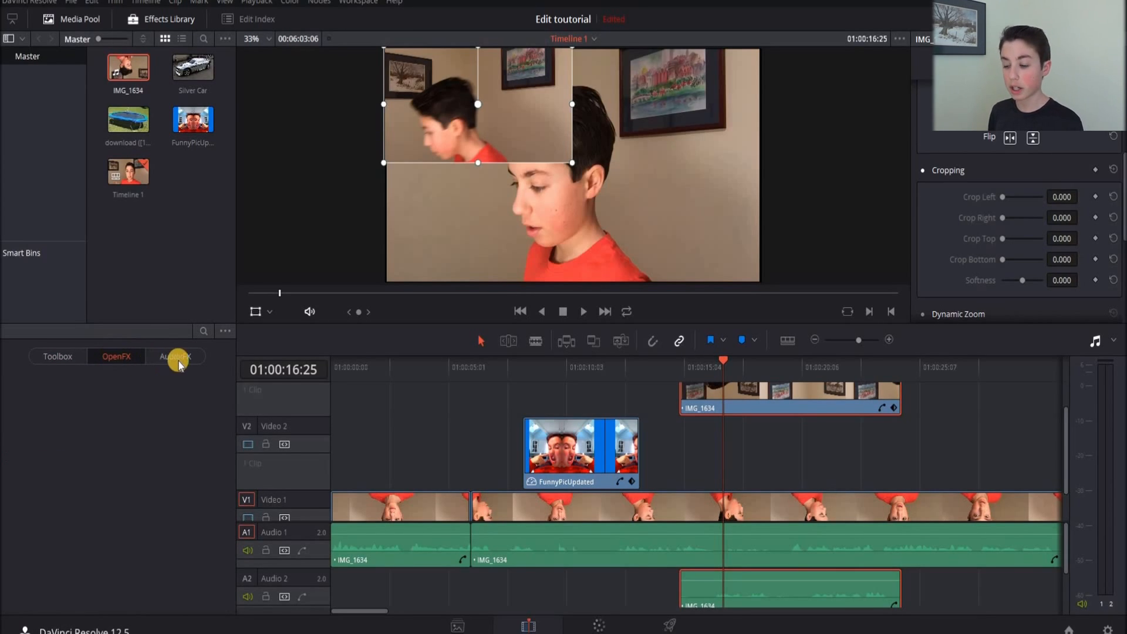
{"action": "left_click", "coordinate": [79, 355]}
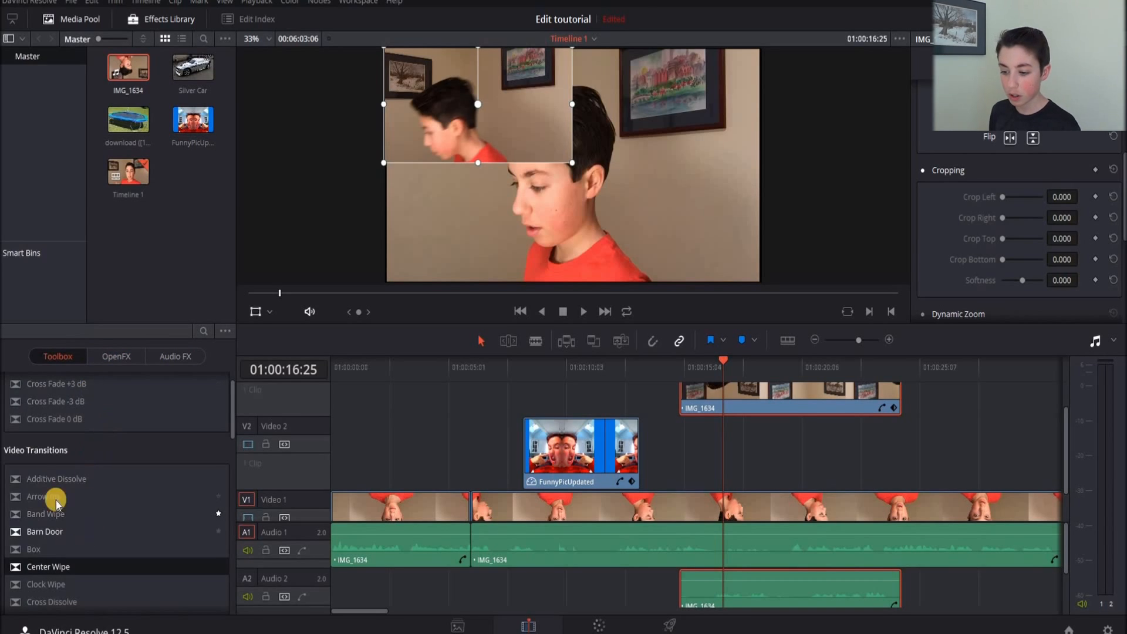
Add a Barn Door video transition to the start of the FunnyPicUpdated clip on Video 2.
{"action": "scroll", "coordinate": [31, 466], "scroll_direction": "down", "scroll_amount": 10}
{"action": "scroll", "coordinate": [35, 466], "scroll_direction": "up", "scroll_amount": 8}
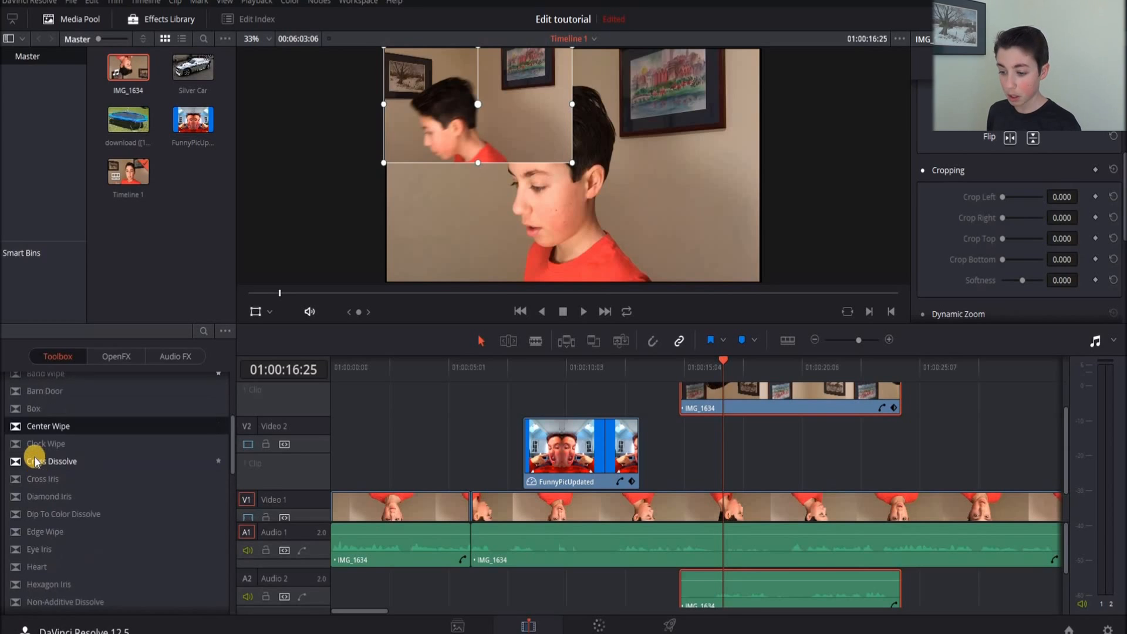
{"action": "scroll", "coordinate": [34, 464], "scroll_direction": "up", "scroll_amount": 2}
{"action": "left_click_drag", "start_coordinate": [28, 465], "coordinate": [542, 452]}
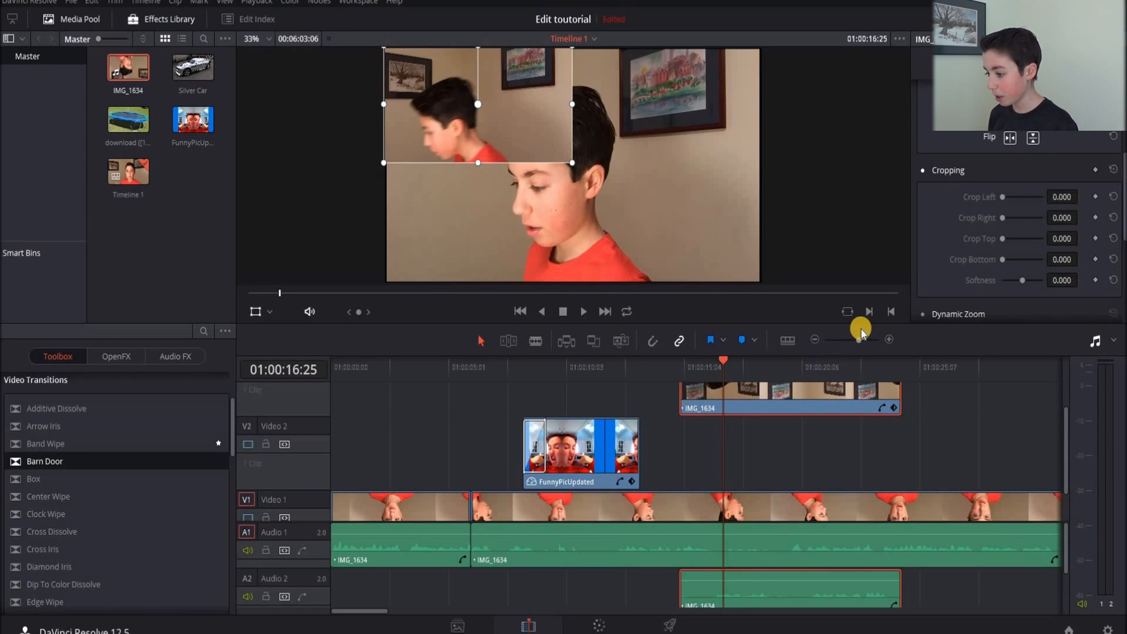
Set the Barn Door transition's border to 345.6 and play the transition.
{"action": "left_click_drag", "start_coordinate": [863, 341], "coordinate": [865, 340]}
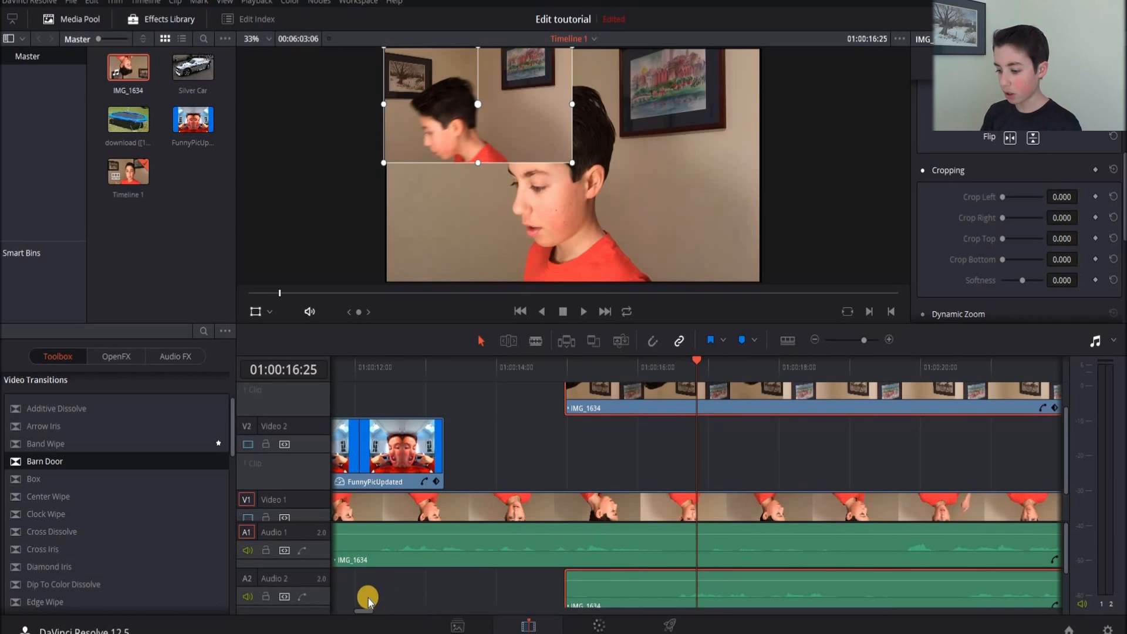
{"action": "left_click_drag", "start_coordinate": [366, 611], "coordinate": [351, 614]}
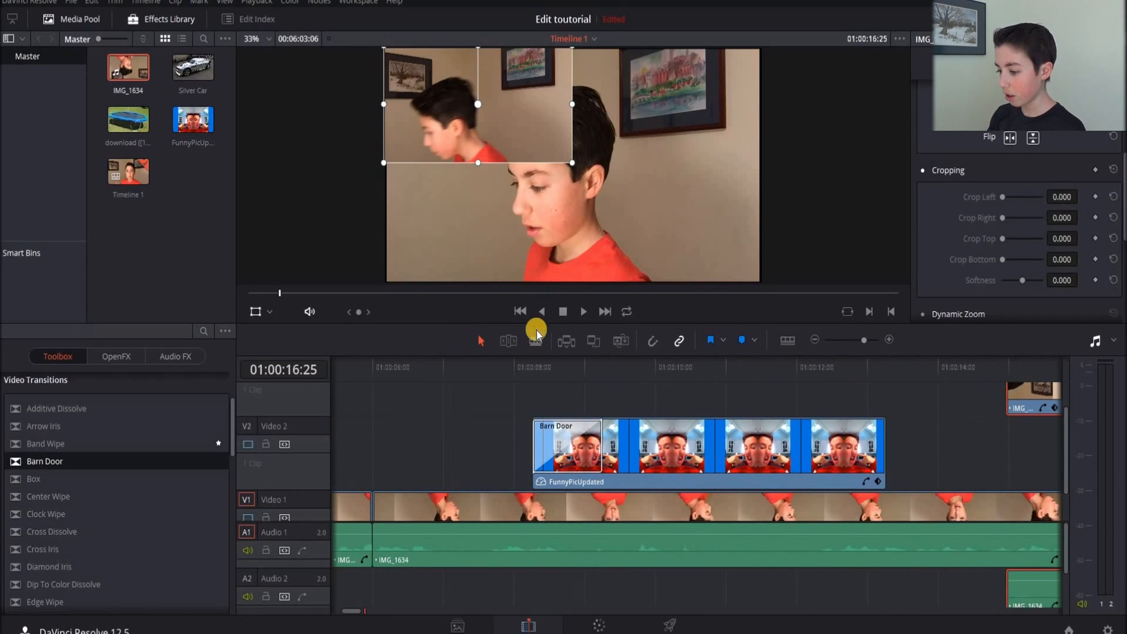
{"action": "left_click", "coordinate": [556, 458]}
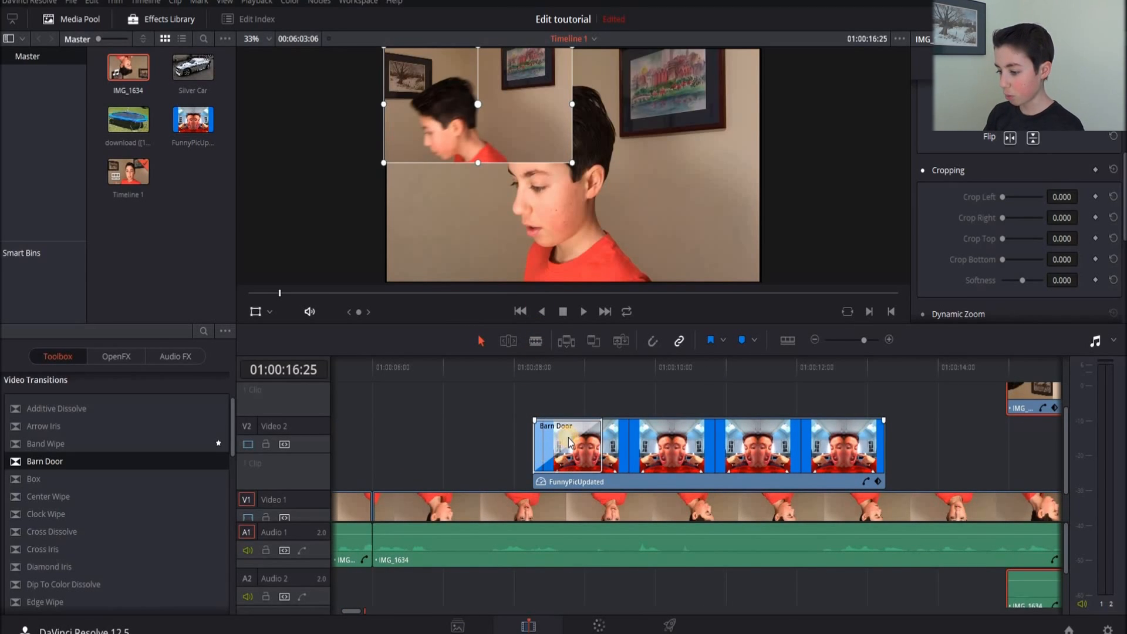
{"action": "left_click", "coordinate": [594, 440]}
{"action": "left_click", "coordinate": [579, 446]}
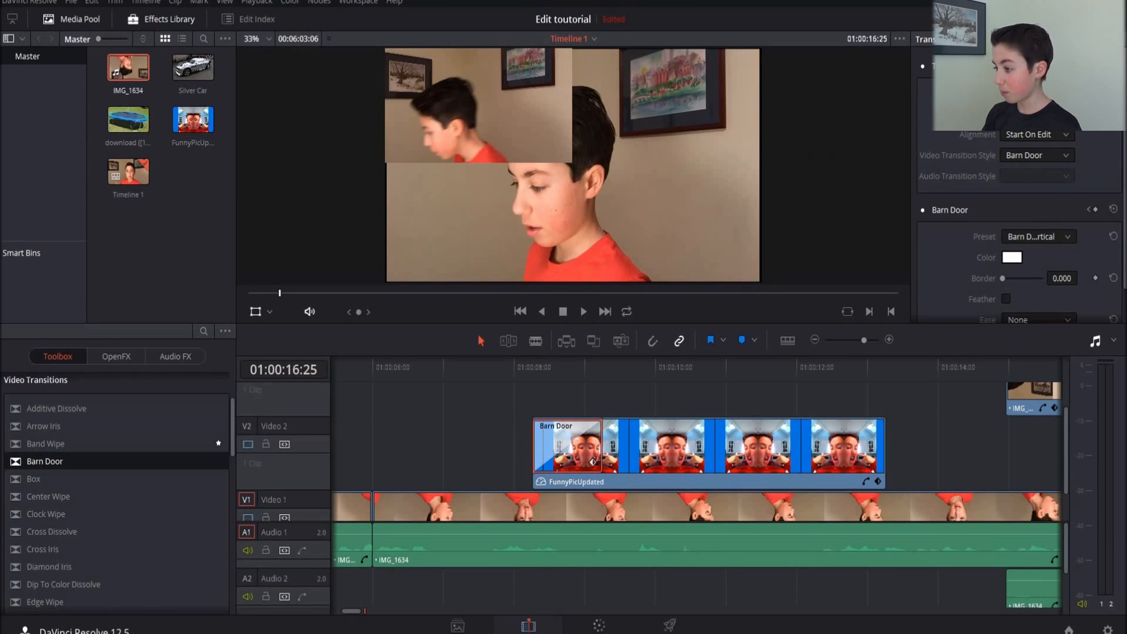
{"action": "scroll", "coordinate": [920, 173], "scroll_direction": "down", "scroll_amount": 2}
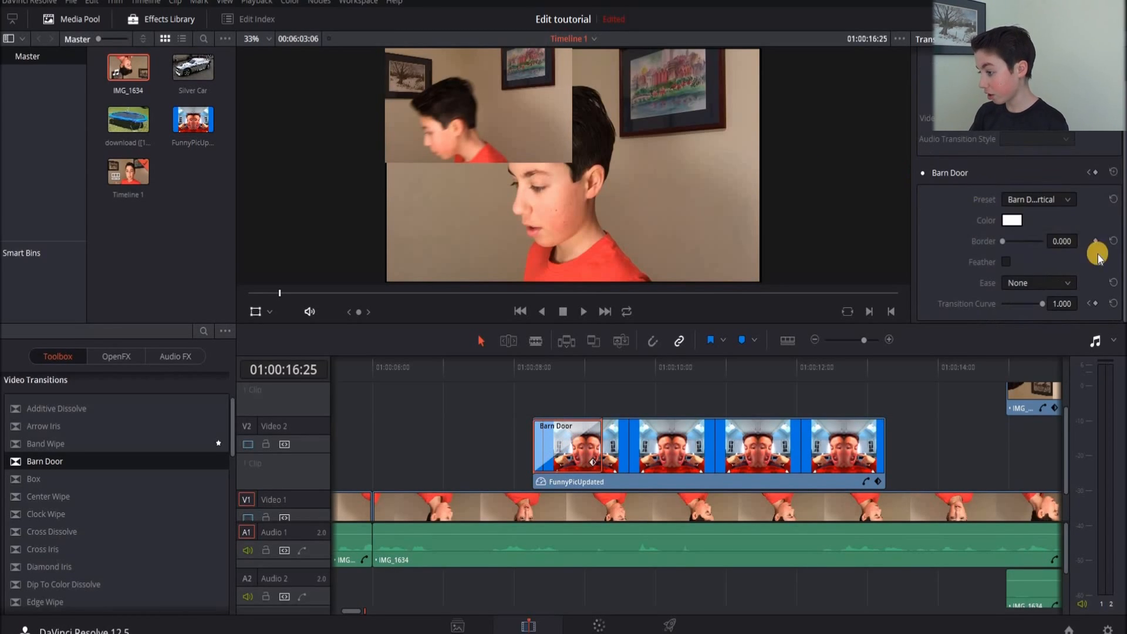
{"action": "left_click_drag", "start_coordinate": [1008, 243], "coordinate": [1036, 244]}
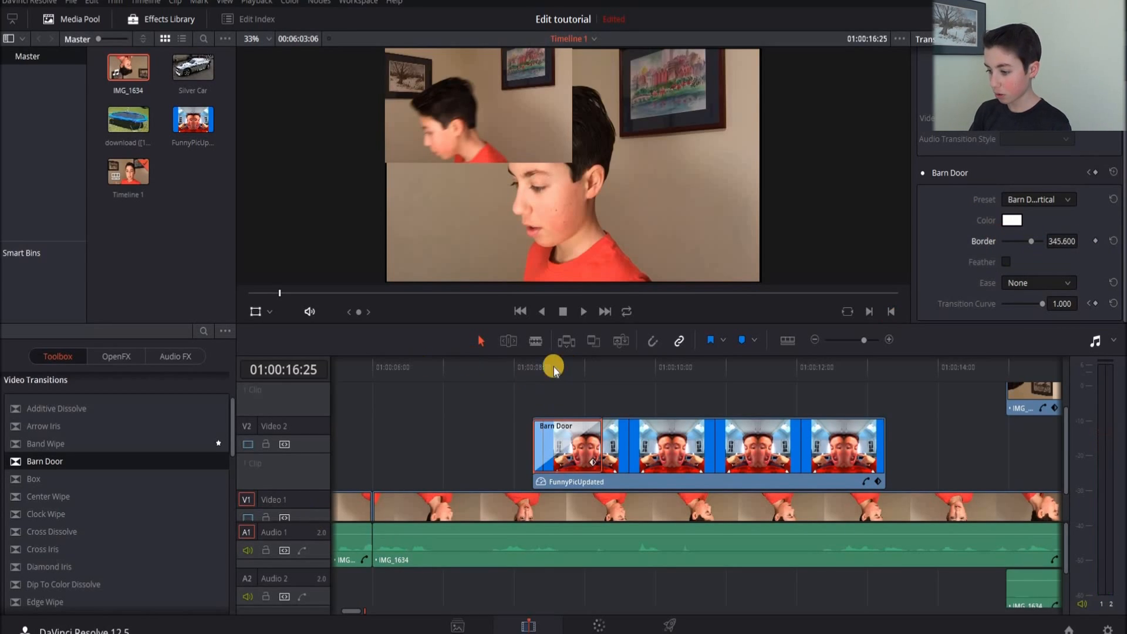
{"action": "left_click", "coordinate": [535, 369]}
{"action": "key", "text": "space"}
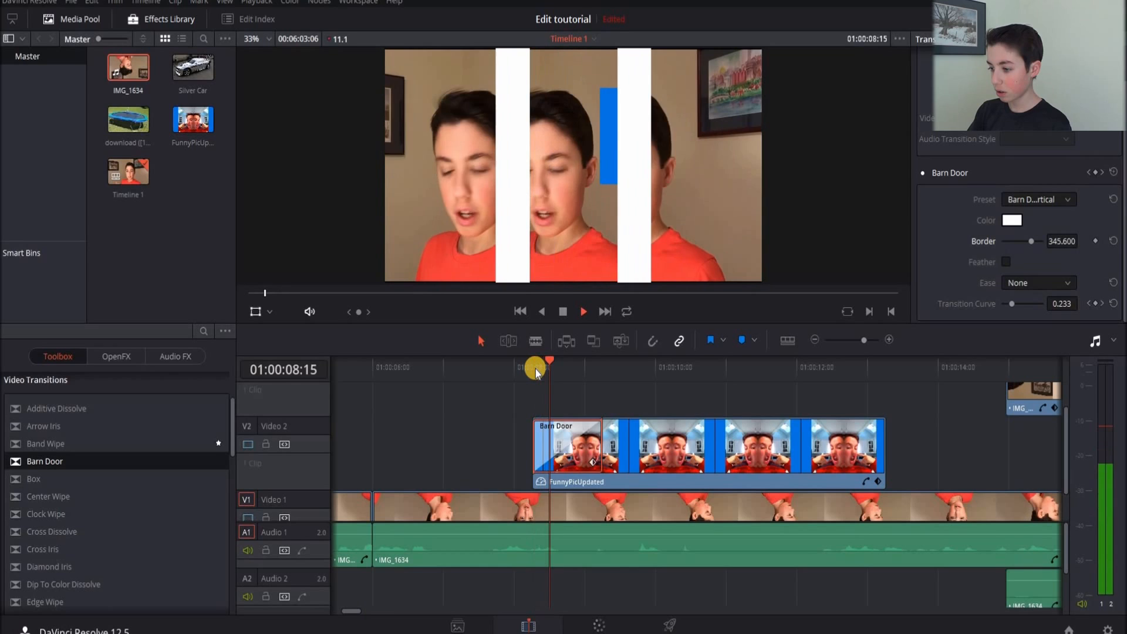
Try blue #0055ff as the Barn Door border color, and close the color selection without accepting it.
{"action": "left_click", "coordinate": [1013, 221]}
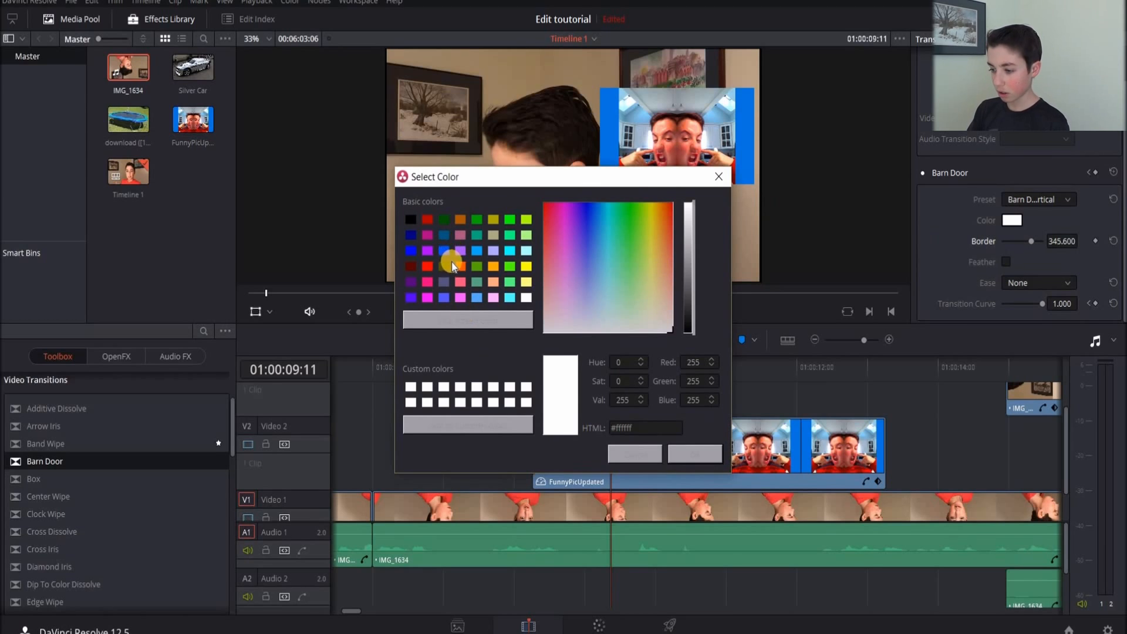
{"action": "left_click", "coordinate": [444, 252]}
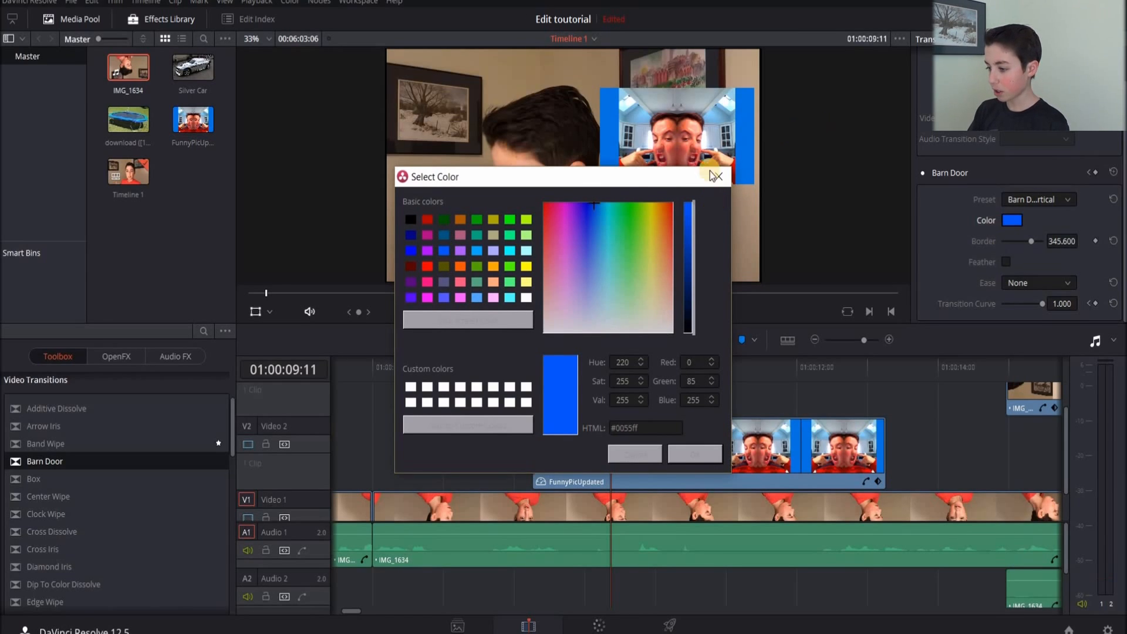
{"action": "left_click", "coordinate": [718, 176]}
Play the Barn Door transition at the start of the FunnyPicUpdated clip twice, reviewing its transition style settings in between.
{"action": "left_click", "coordinate": [518, 375]}
{"action": "key", "text": "space"}
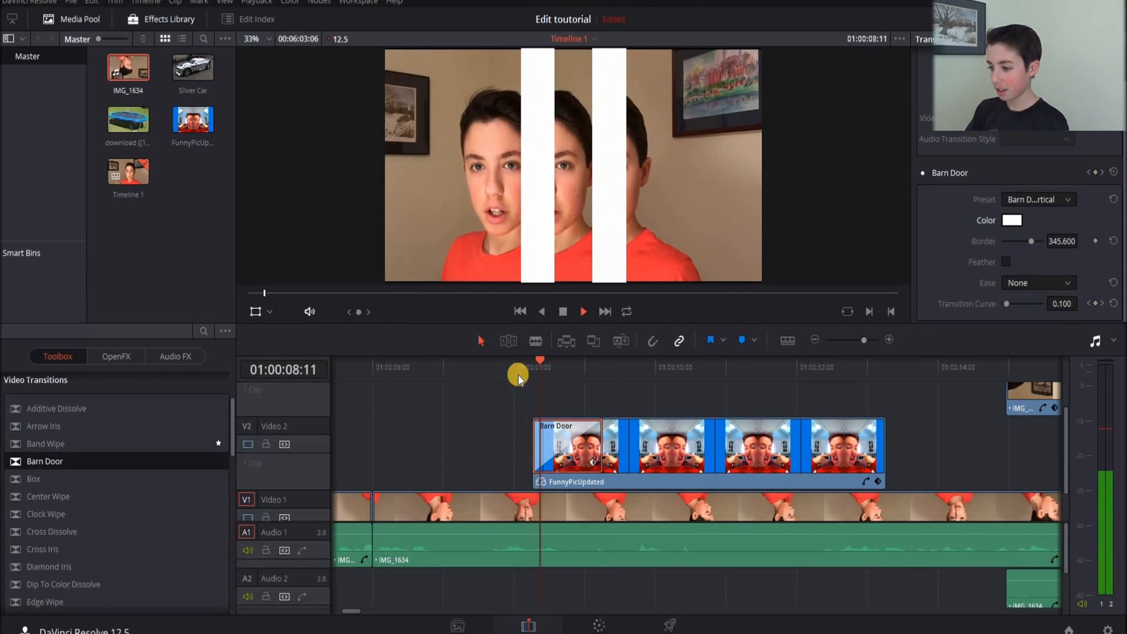
{"action": "key", "text": "space"}
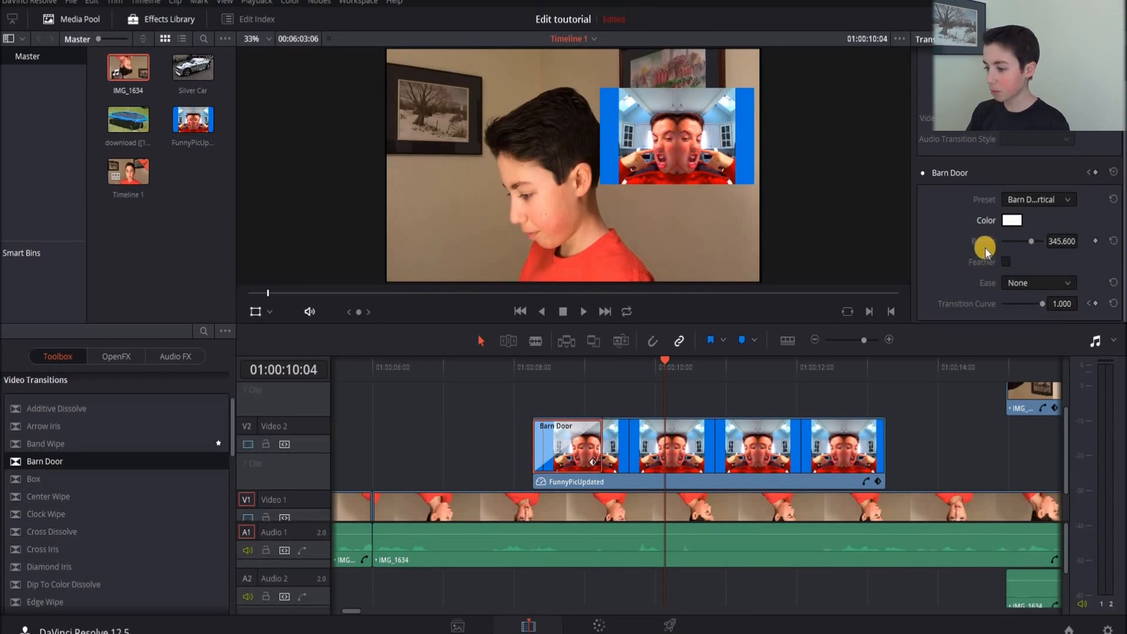
{"action": "scroll", "coordinate": [1057, 170], "scroll_direction": "up", "scroll_amount": 2}
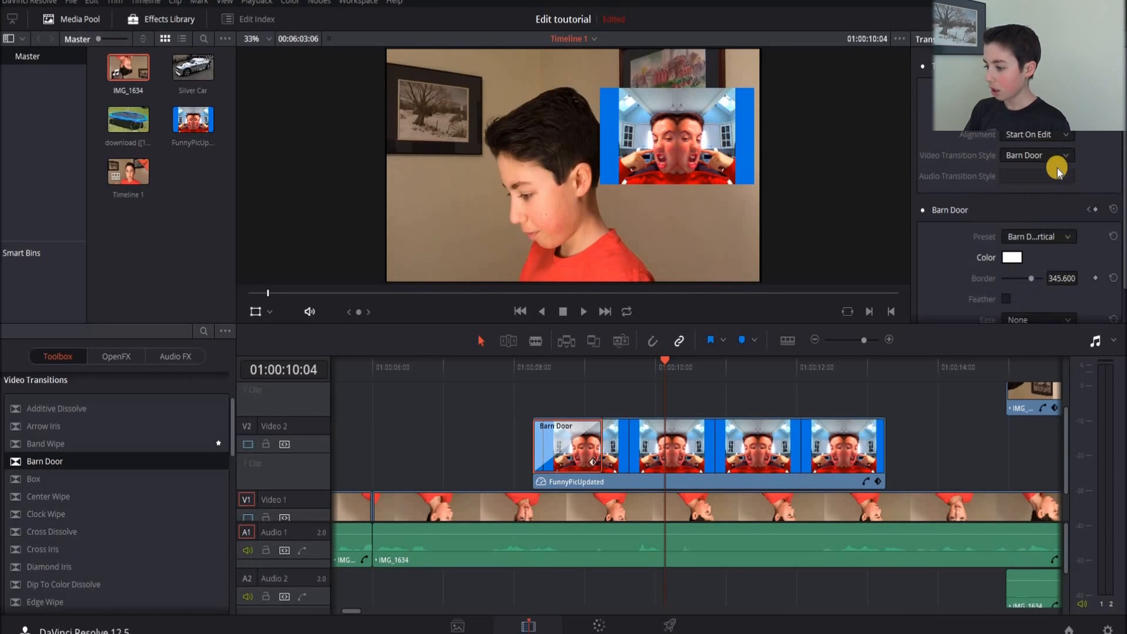
{"action": "left_click", "coordinate": [514, 370]}
{"action": "key", "text": "space"}
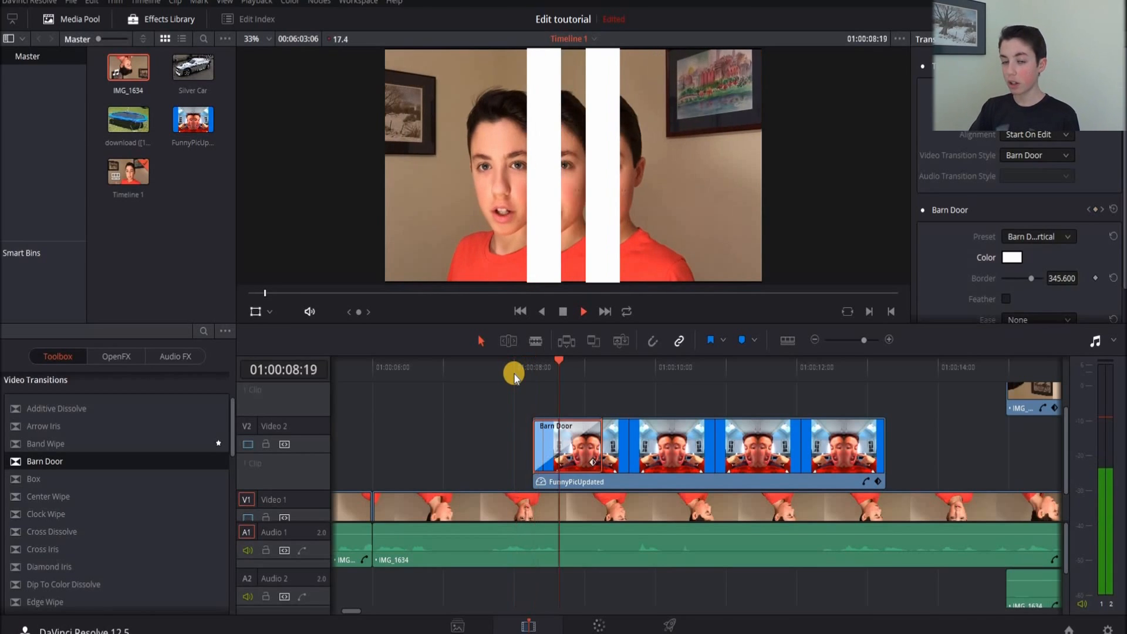
Stop the Barn Door transition's playback and look over the audio transitions in the Effects Library.
{"action": "key", "text": "space"}
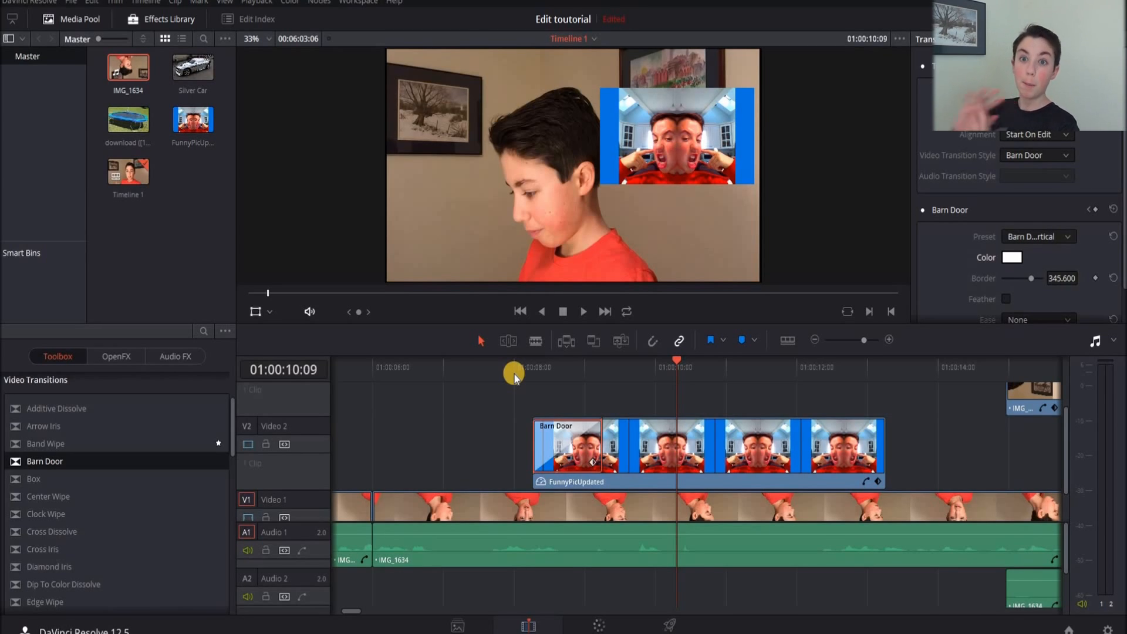
{"action": "scroll", "coordinate": [88, 453], "scroll_direction": "down", "scroll_amount": 10}
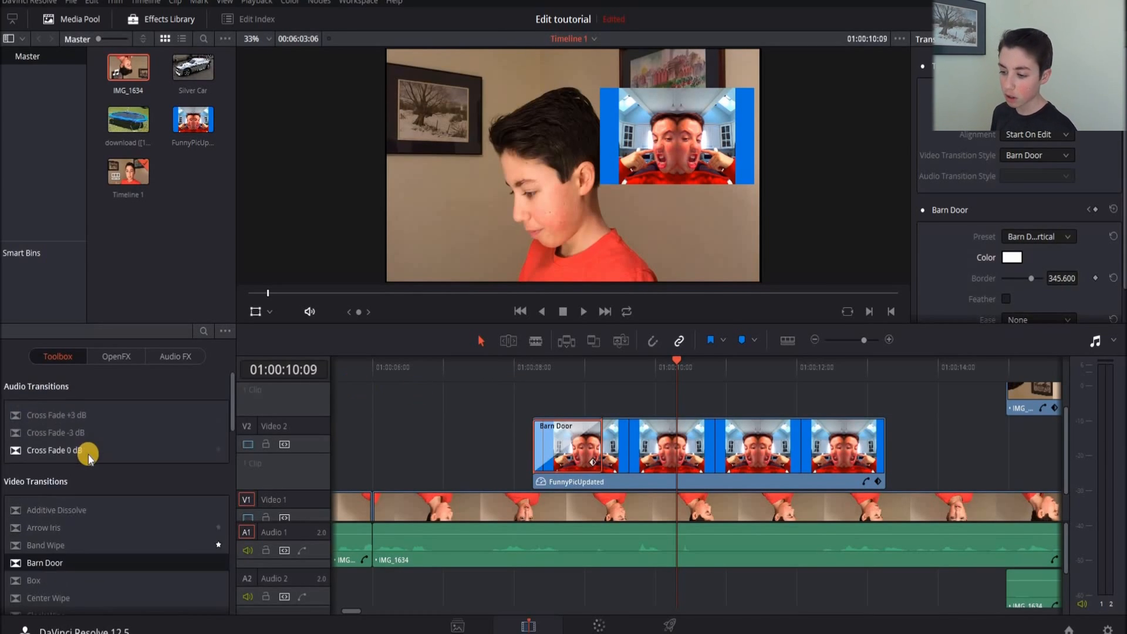
{"action": "scroll", "coordinate": [88, 455], "scroll_direction": "up", "scroll_amount": 10}
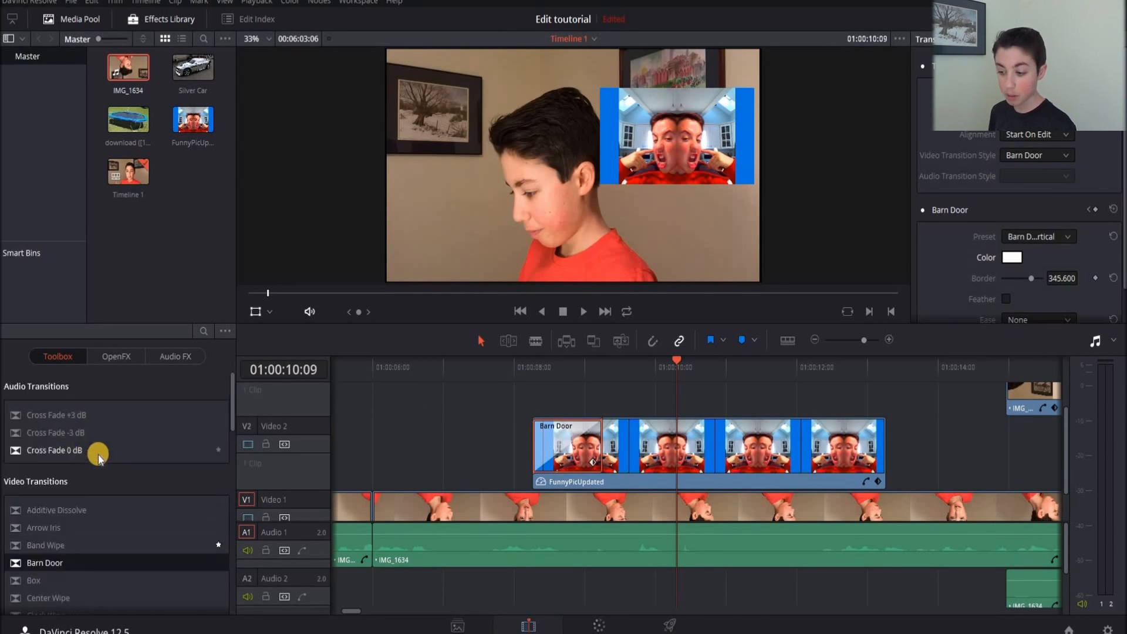
Lock the Video 2 track that holds the FunnyPicUpdated clip.
{"action": "scroll", "coordinate": [244, 464], "scroll_direction": "down", "scroll_amount": 2}
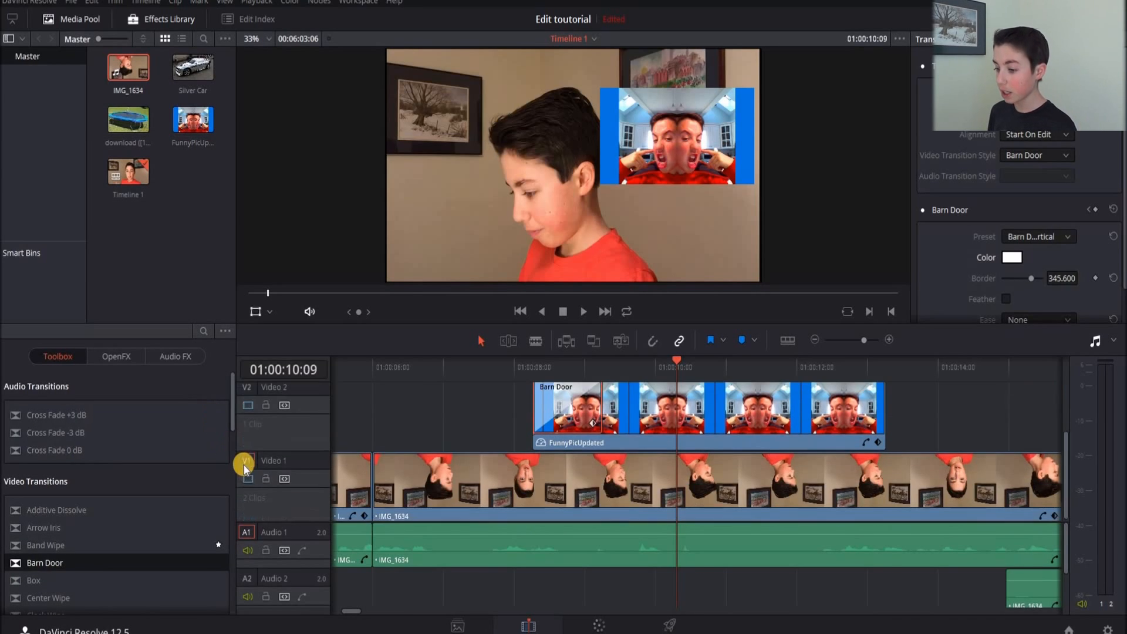
{"action": "scroll", "coordinate": [244, 465], "scroll_direction": "up", "scroll_amount": 4}
{"action": "scroll", "coordinate": [244, 465], "scroll_direction": "down", "scroll_amount": 2}
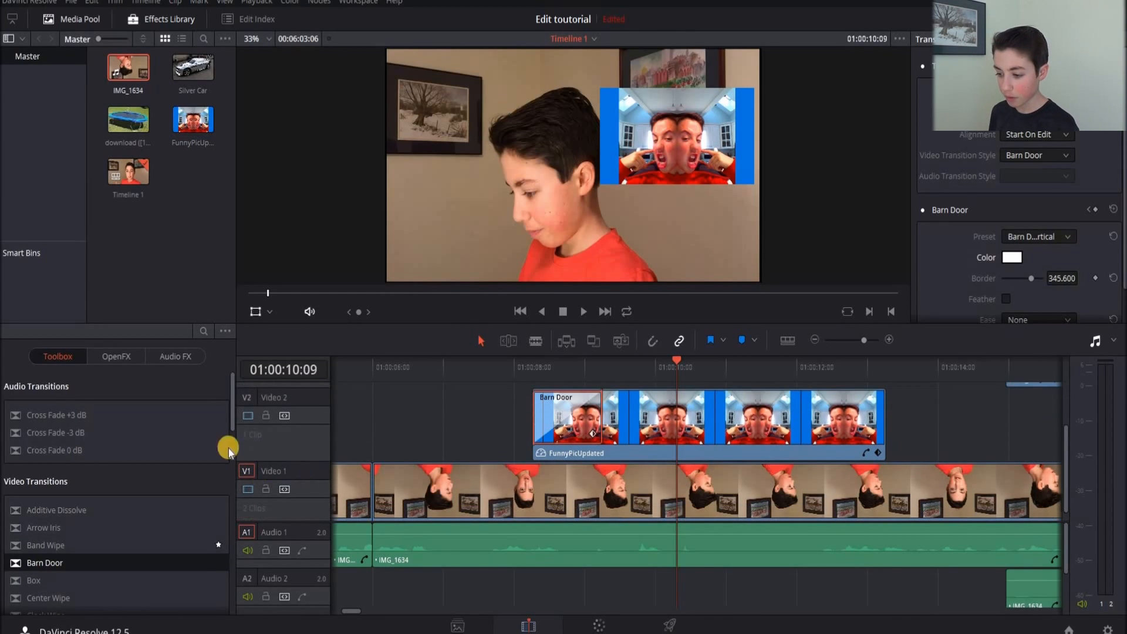
{"action": "scroll", "coordinate": [285, 420], "scroll_direction": "up", "scroll_amount": 1}
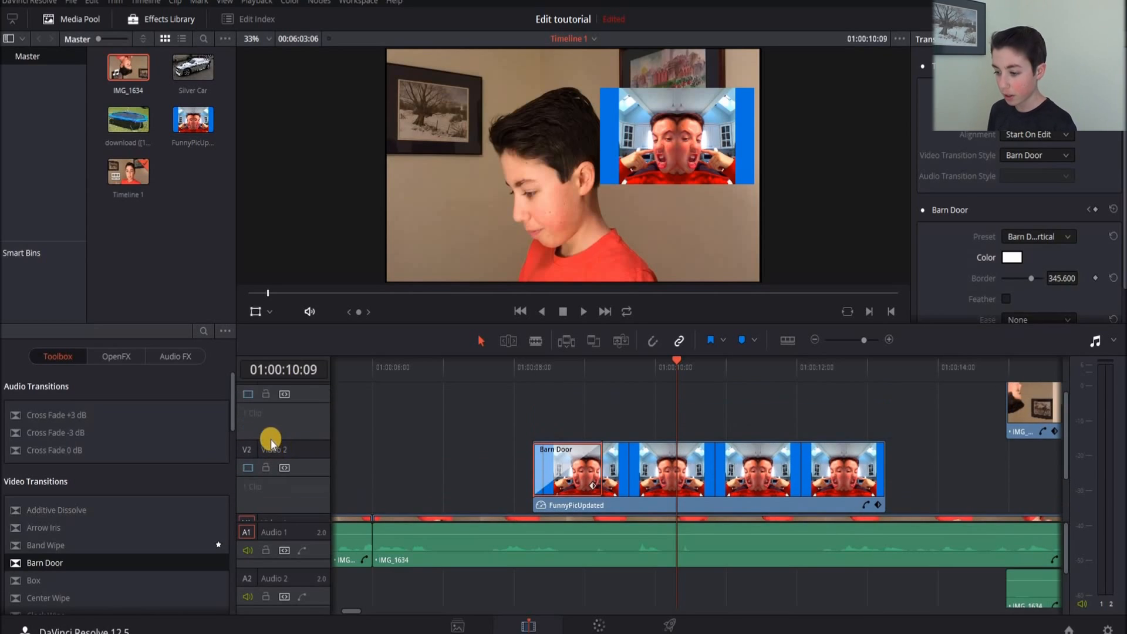
{"action": "scroll", "coordinate": [294, 413], "scroll_direction": "down", "scroll_amount": 2}
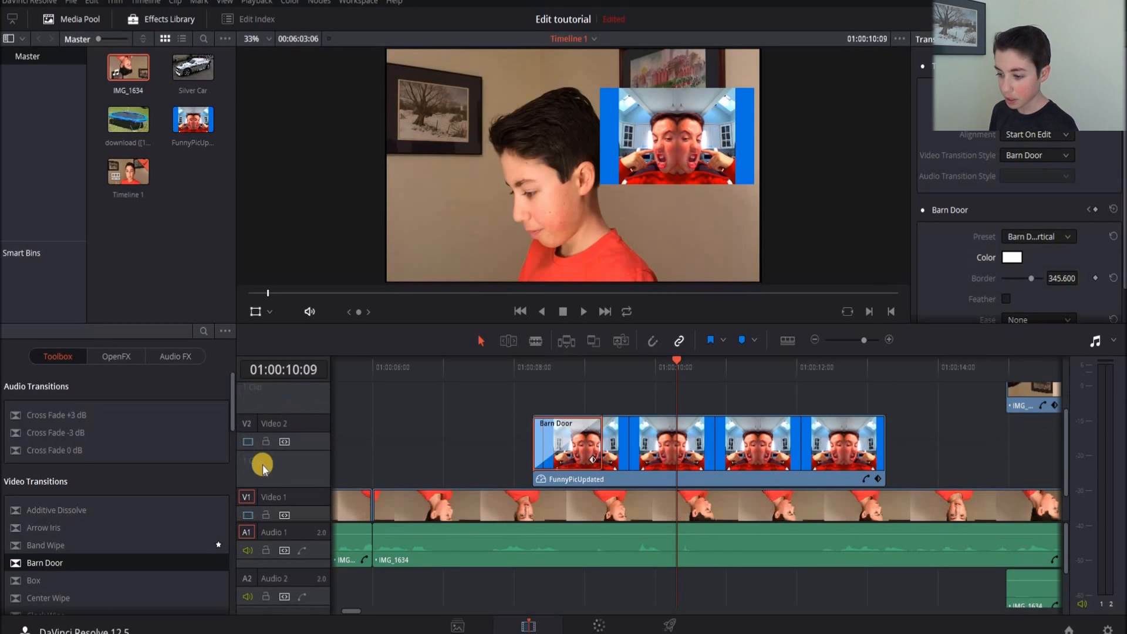
{"action": "left_click", "coordinate": [267, 429]}
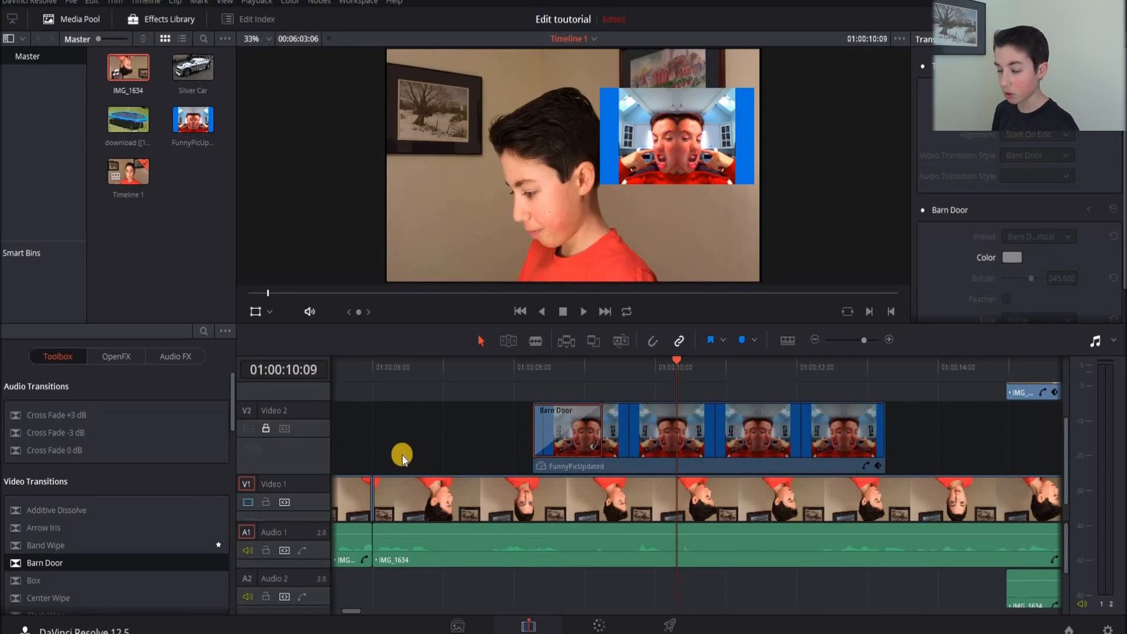
Select the IMG_1634 audio clip on Audio 2 and look over the video and audio tracks along the timeline.
{"action": "scroll", "coordinate": [488, 446], "scroll_direction": "down", "scroll_amount": 1}
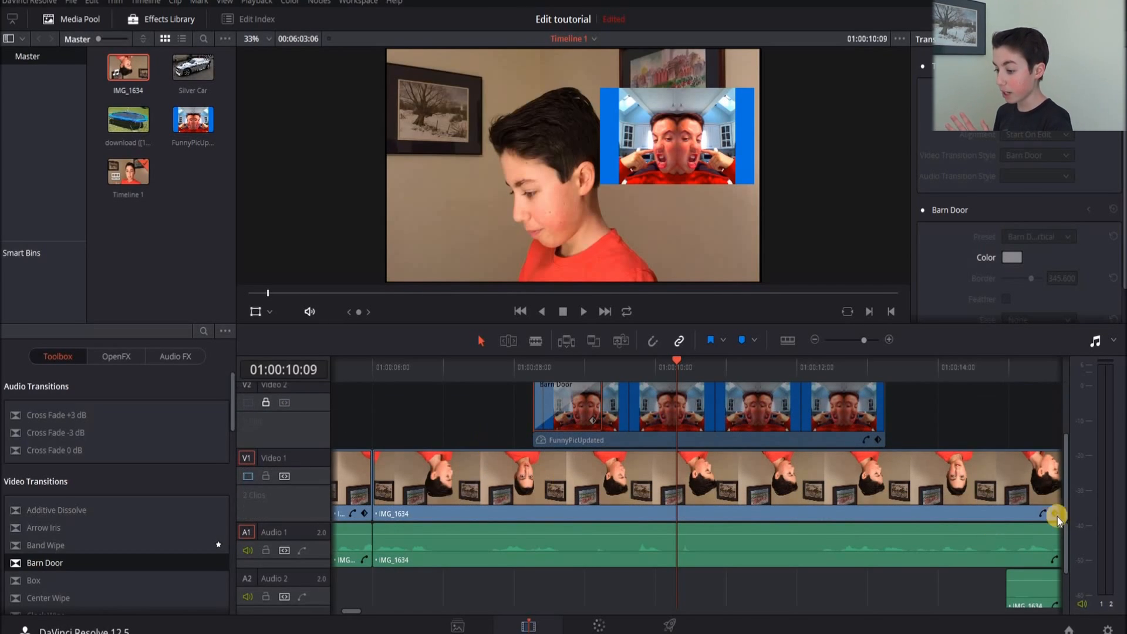
{"action": "scroll", "coordinate": [879, 547], "scroll_direction": "down", "scroll_amount": 2}
{"action": "scroll", "coordinate": [725, 545], "scroll_direction": "up", "scroll_amount": 2}
{"action": "scroll", "coordinate": [543, 480], "scroll_direction": "up", "scroll_amount": 1}
{"action": "scroll", "coordinate": [540, 486], "scroll_direction": "down", "scroll_amount": 1}
{"action": "scroll", "coordinate": [610, 553], "scroll_direction": "down", "scroll_amount": 2}
{"action": "scroll", "coordinate": [611, 553], "scroll_direction": "up", "scroll_amount": 2}
{"action": "scroll", "coordinate": [611, 554], "scroll_direction": "down", "scroll_amount": 2}
{"action": "scroll", "coordinate": [610, 554], "scroll_direction": "up", "scroll_amount": 2}
{"action": "scroll", "coordinate": [611, 553], "scroll_direction": "down", "scroll_amount": 2}
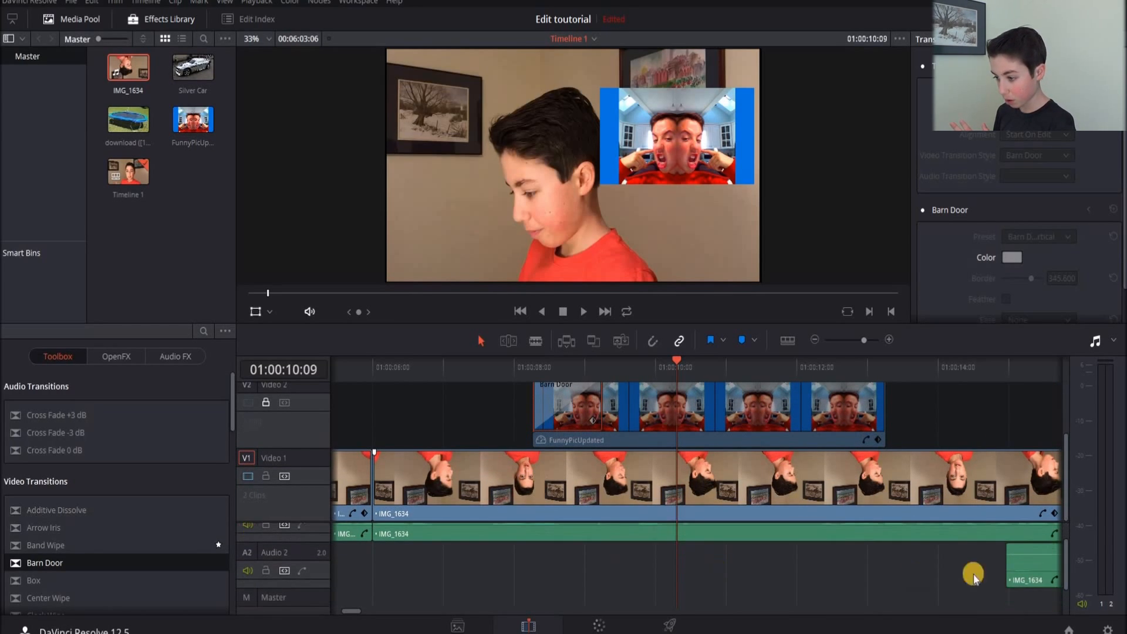
{"action": "left_click", "coordinate": [1017, 579]}
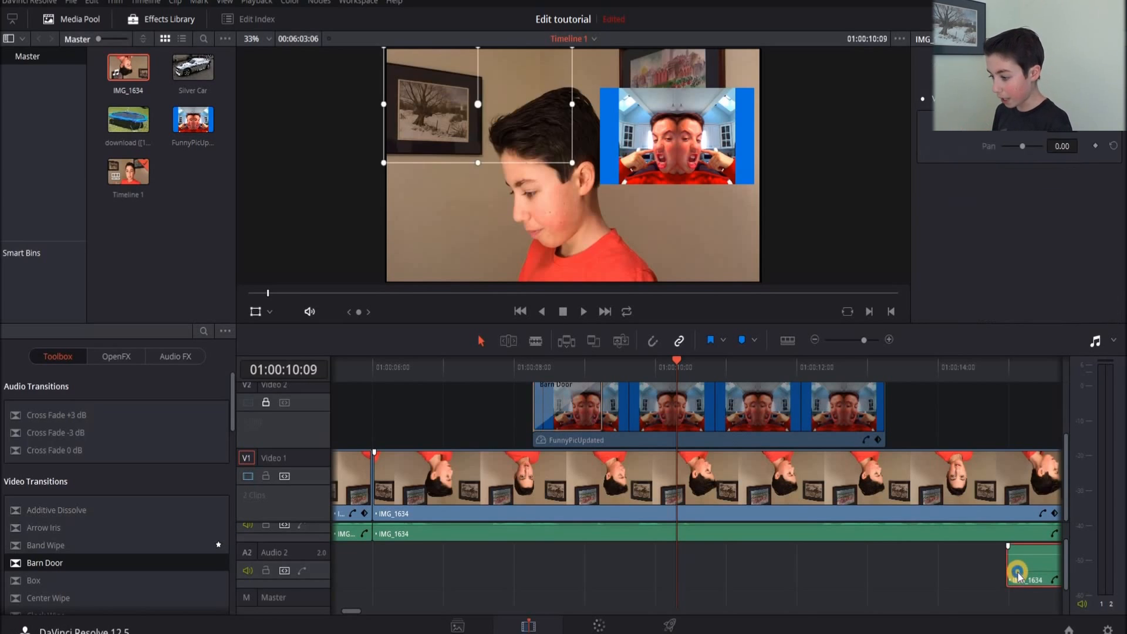
{"action": "right_click", "coordinate": [1018, 579]}
{"action": "left_click", "coordinate": [717, 612]}
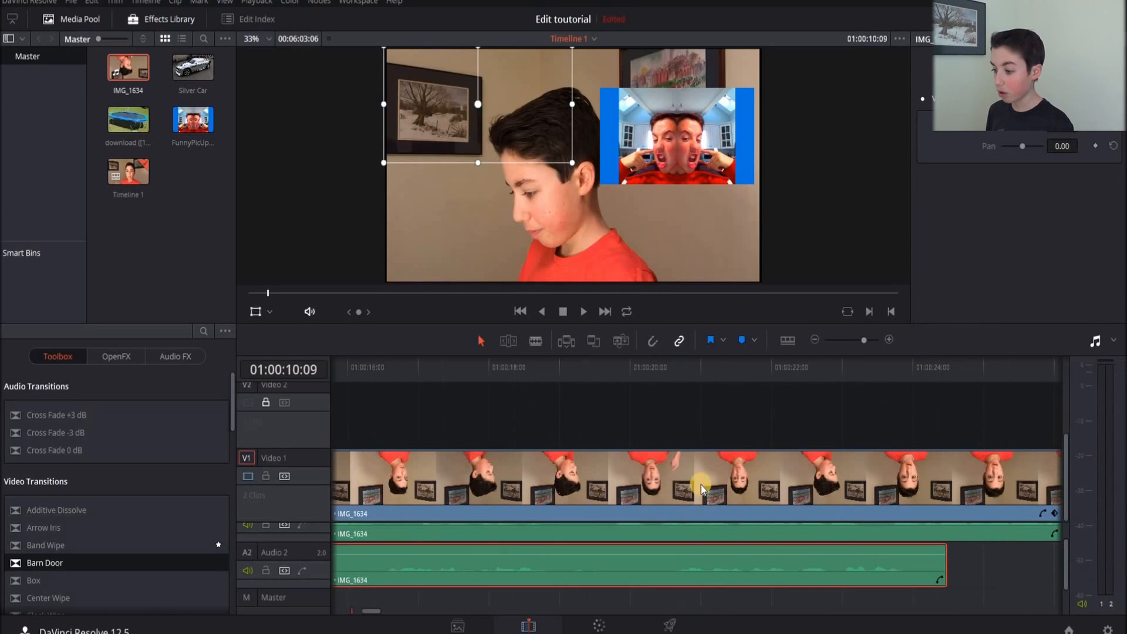
{"action": "left_click_drag", "start_coordinate": [373, 610], "coordinate": [344, 612]}
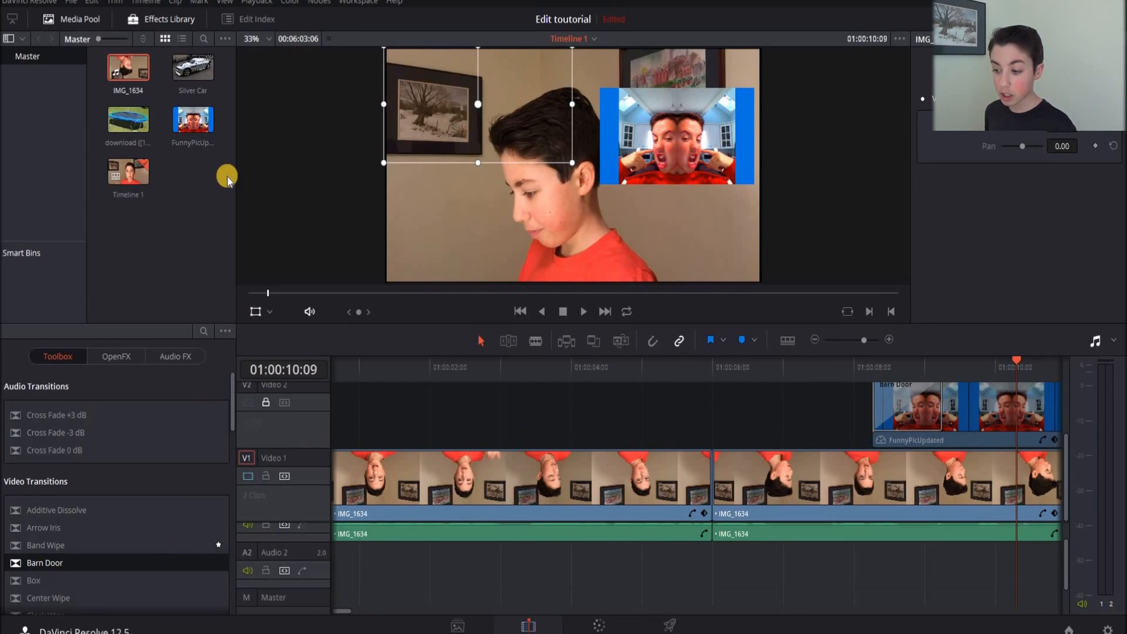
Unlock the Video 2 track and open the Add Tracks settings.
{"action": "left_click", "coordinate": [266, 401]}
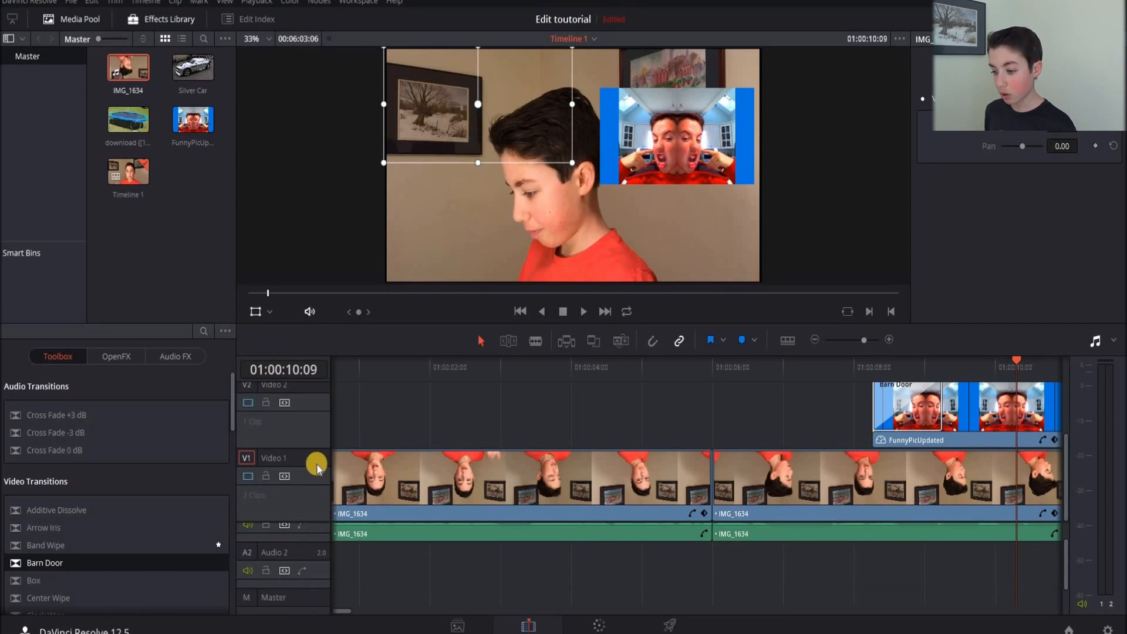
{"action": "scroll", "coordinate": [304, 569], "scroll_direction": "down", "scroll_amount": 1}
{"action": "scroll", "coordinate": [305, 569], "scroll_direction": "up", "scroll_amount": 2}
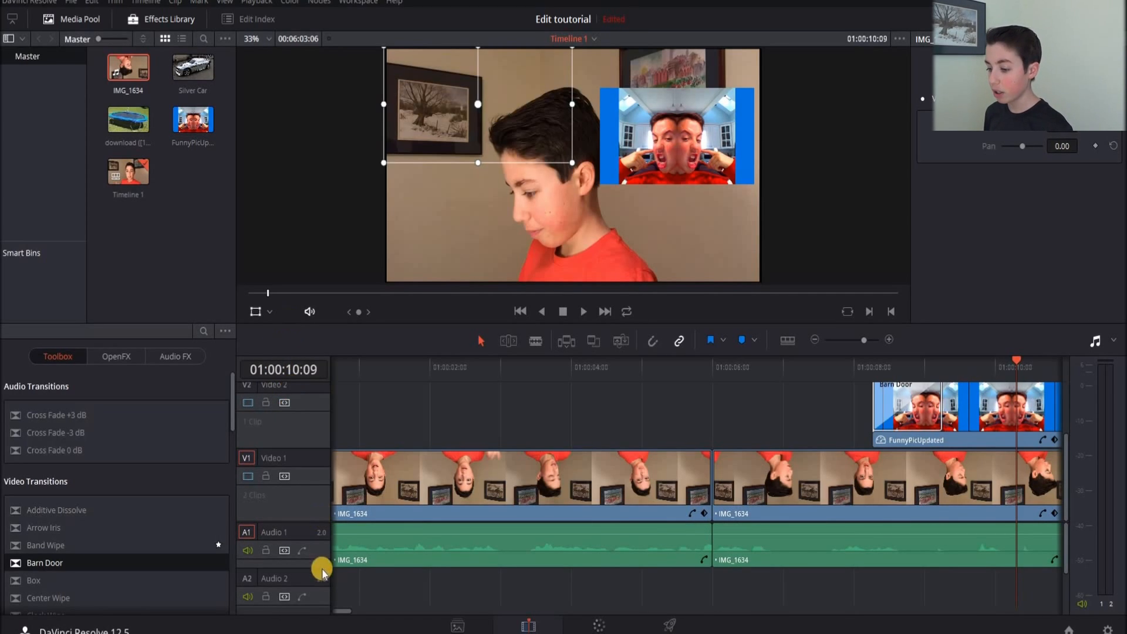
{"action": "right_click", "coordinate": [296, 423]}
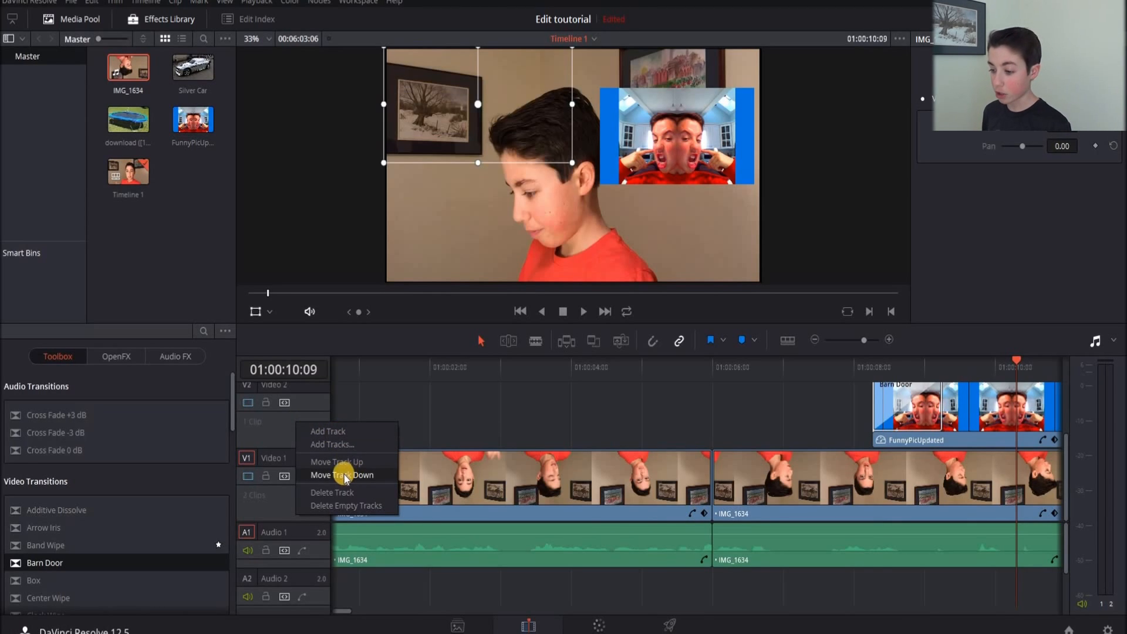
{"action": "left_click", "coordinate": [330, 444]}
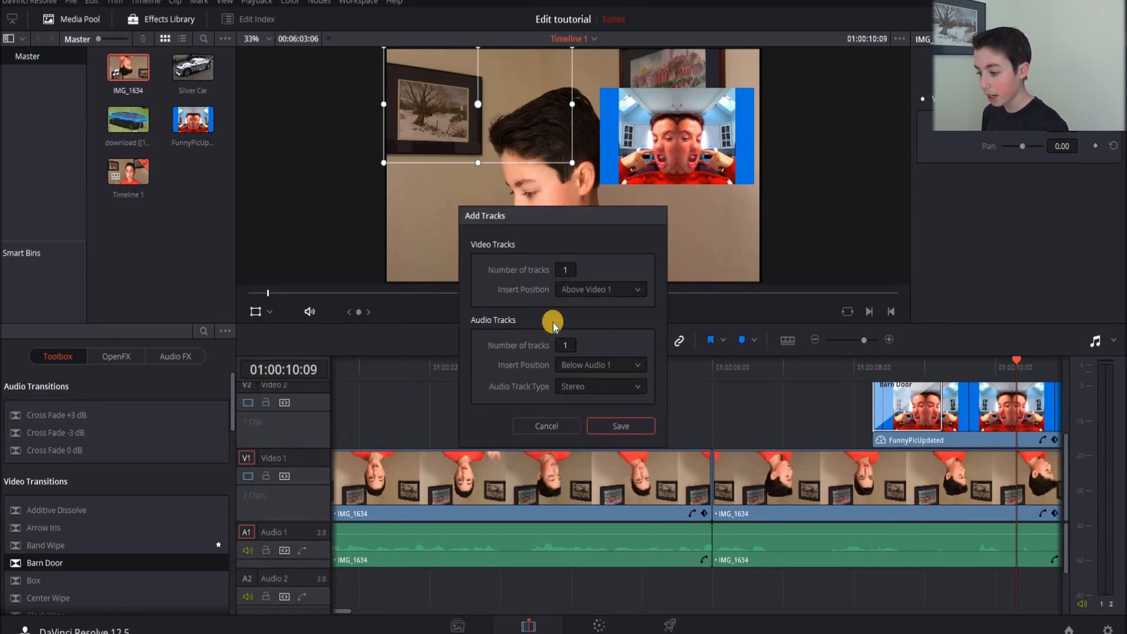